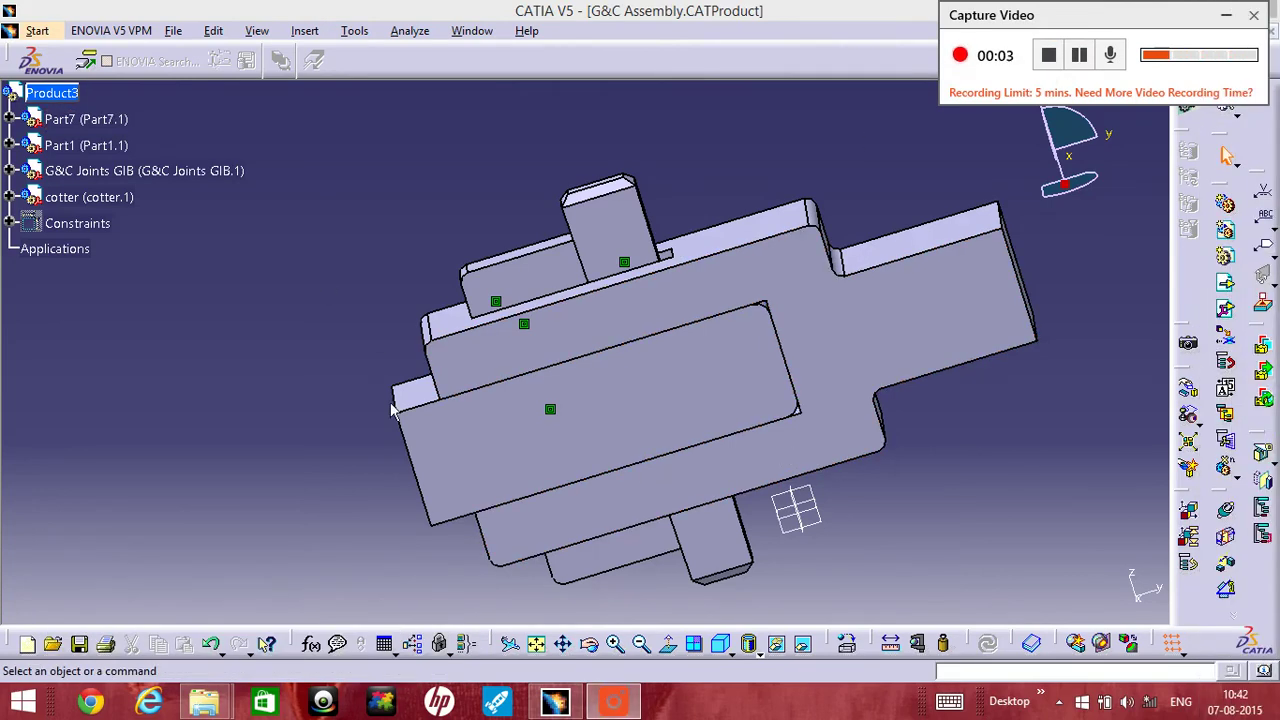
Step: Create a new ISO A0 drawing of the assembly at 1:1 scale using the automatic layout with front, bottom and right views
left_click(668, 643)
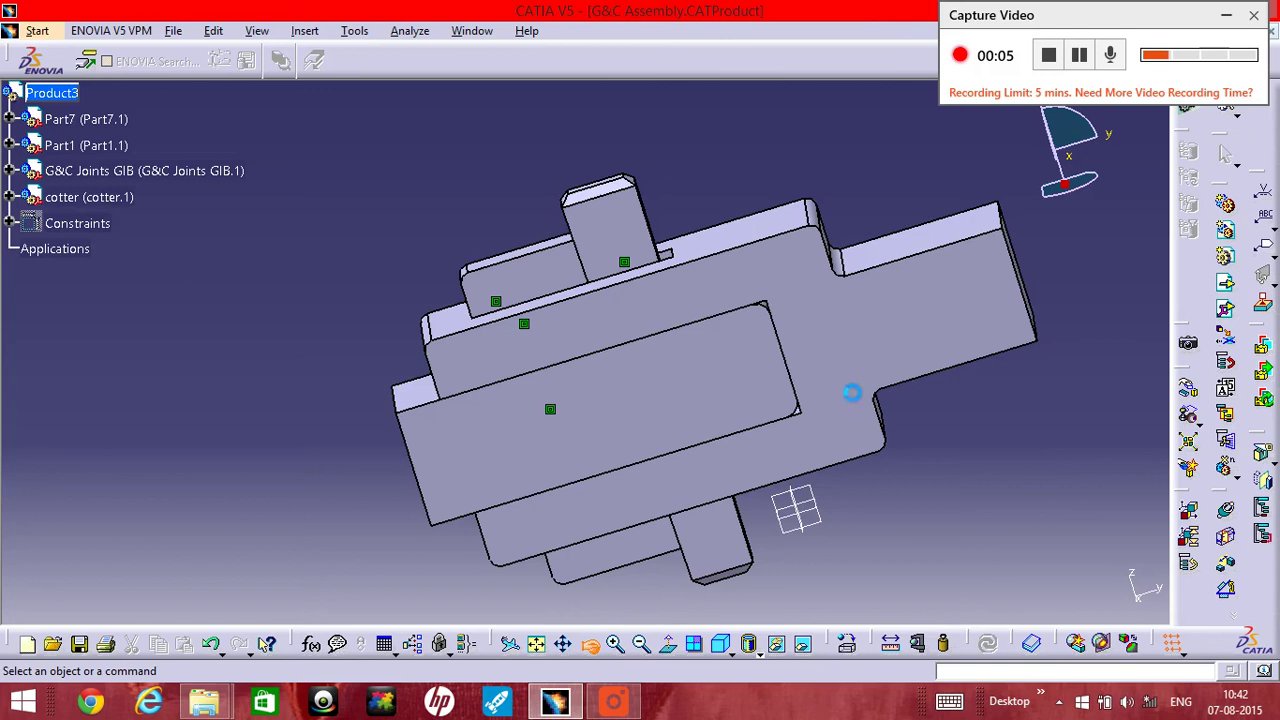
left_click(853, 300)
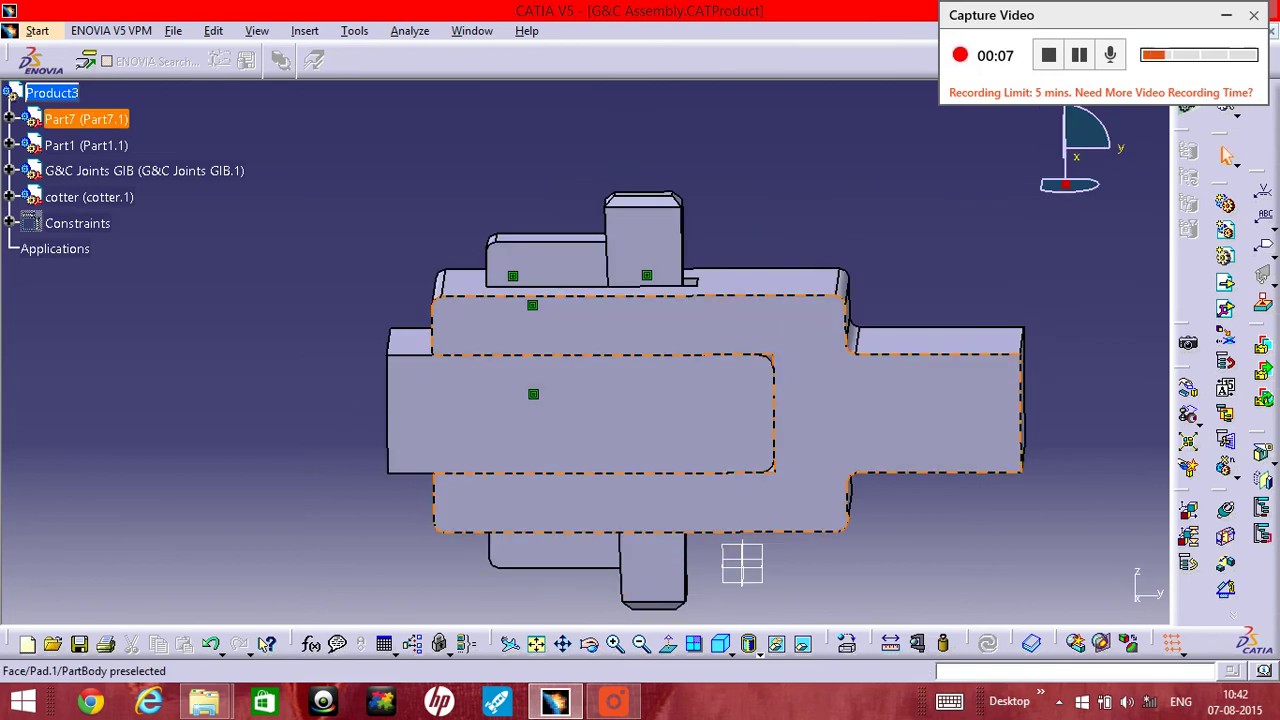
left_click(37, 30)
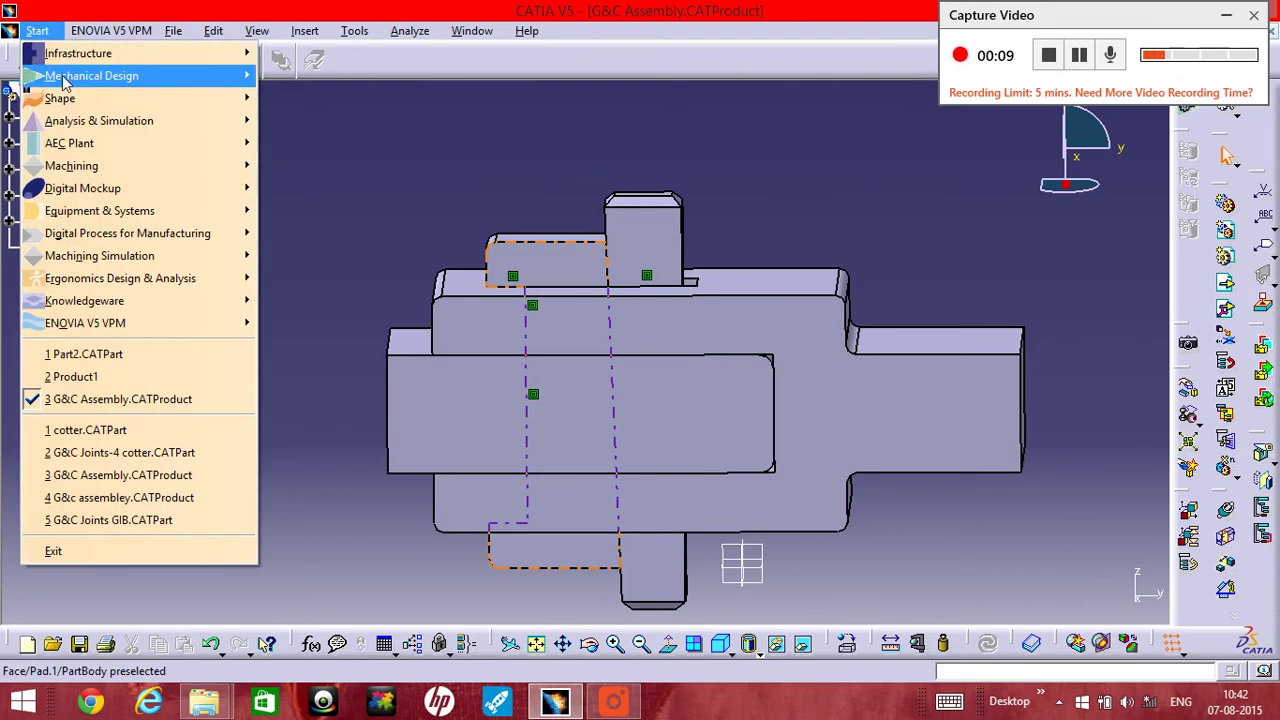
mouse_move(64, 80)
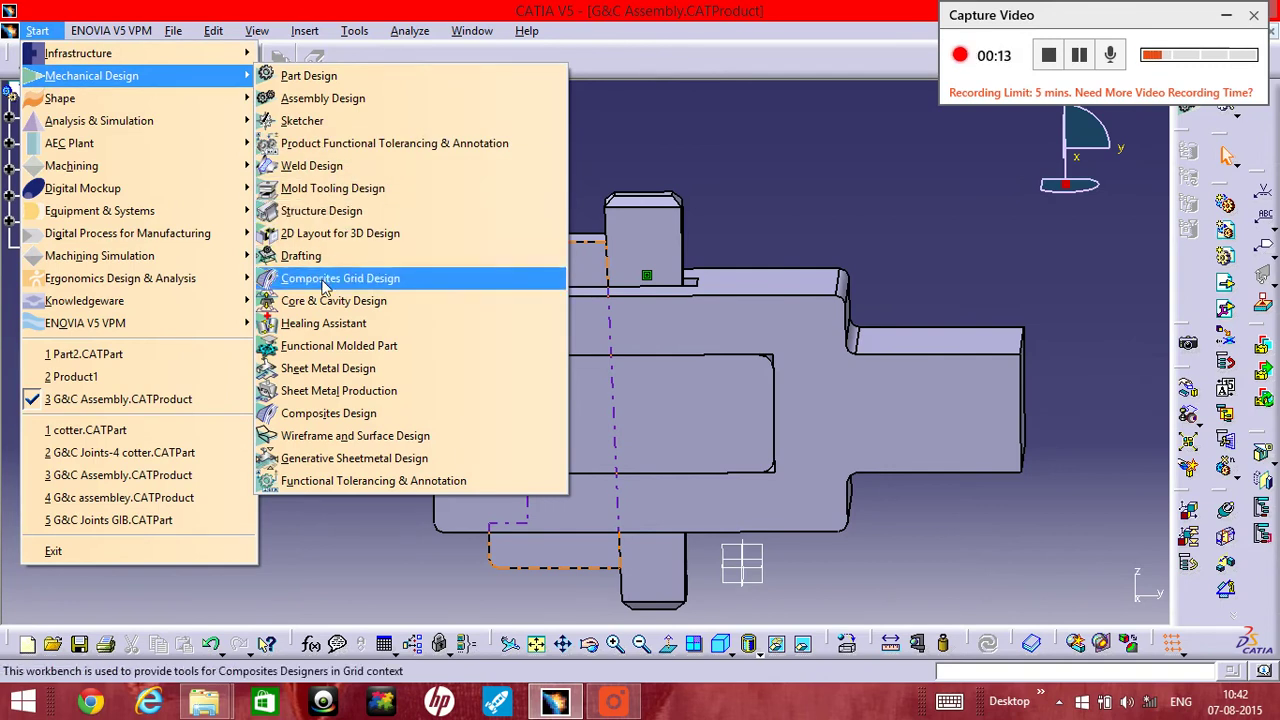
left_click(326, 258)
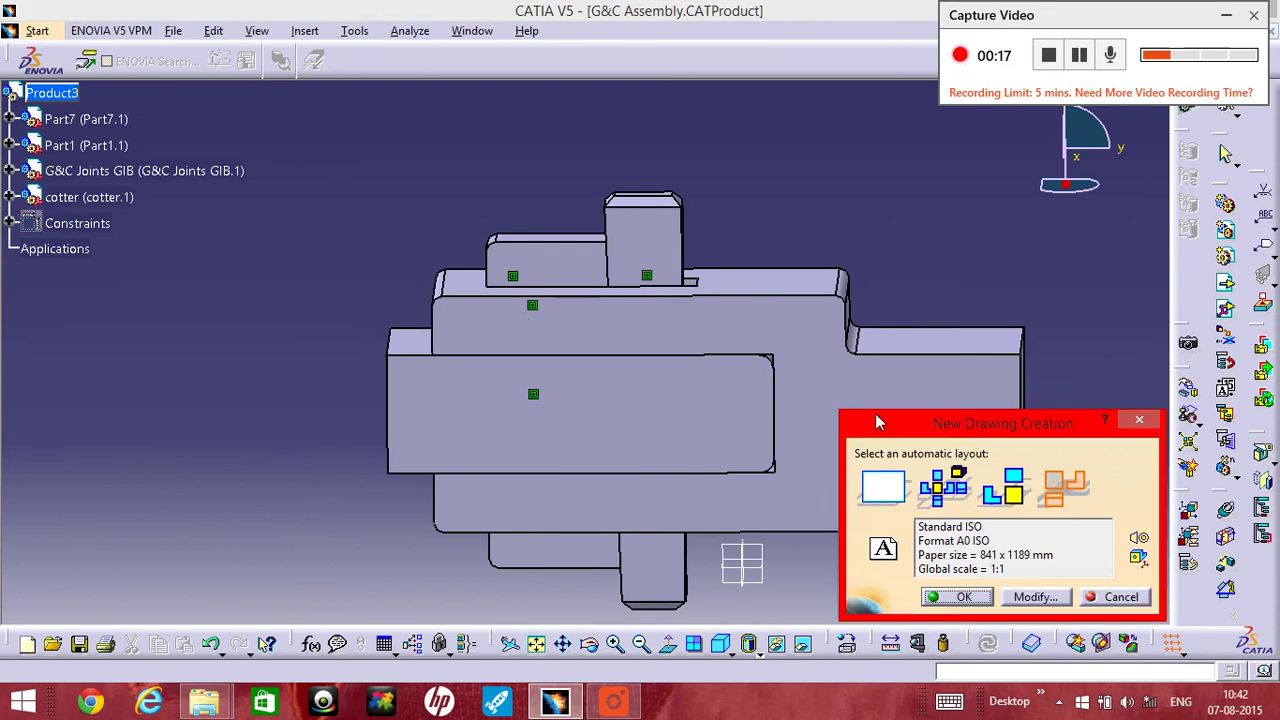
left_click(1024, 490)
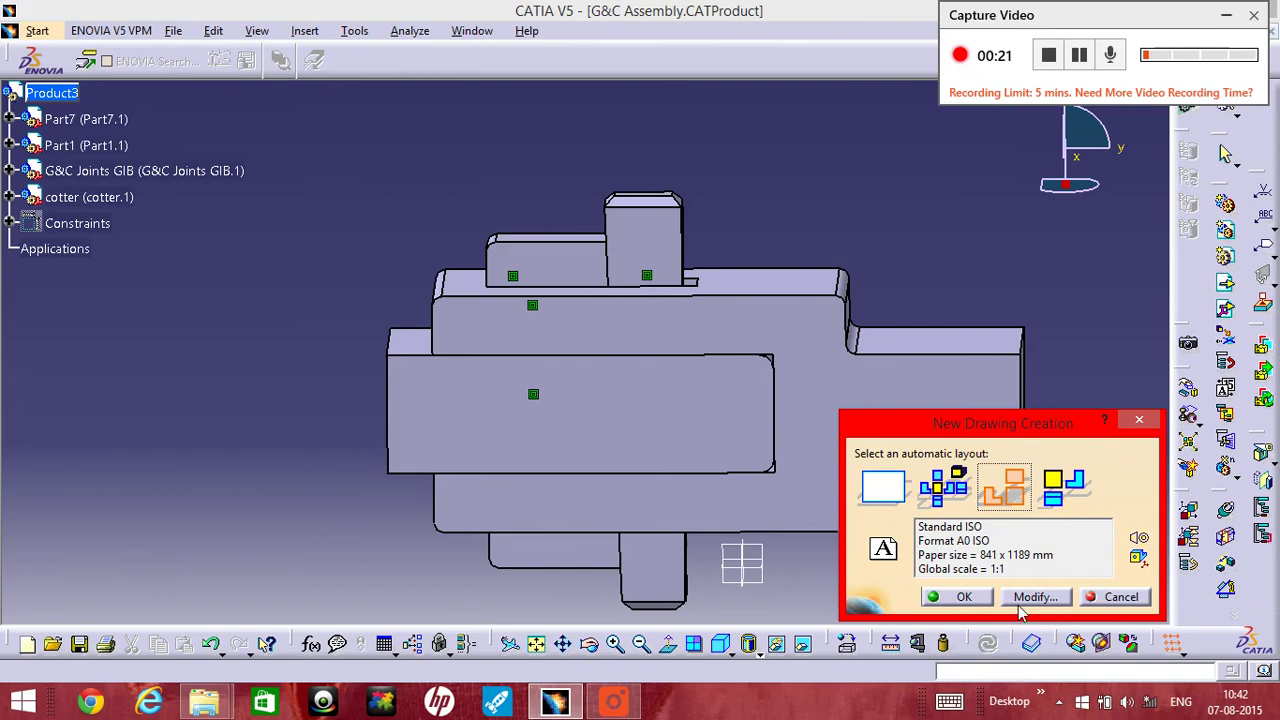
left_click(986, 599)
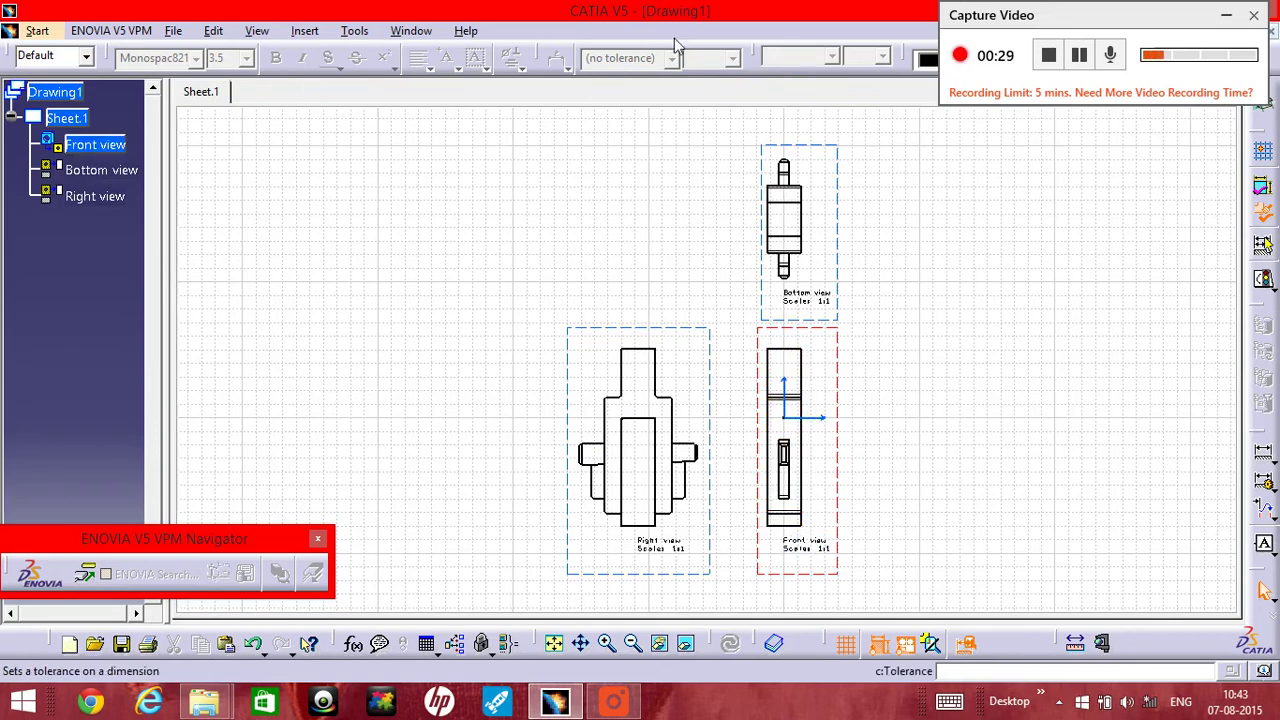
Step: Create an offset section view cut along the front view's vertical centreline and place it beside the front view, opposite the right view
left_click(1086, 58)
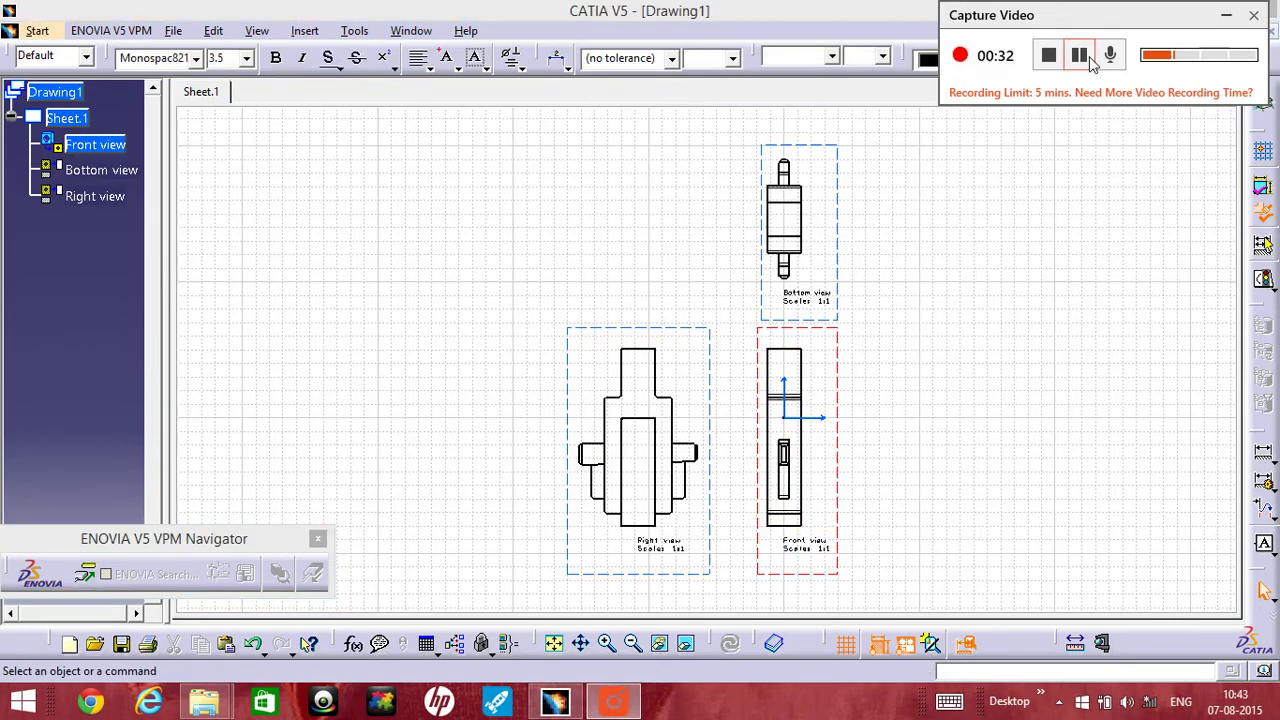
left_click(306, 32)
mouse_move(355, 86)
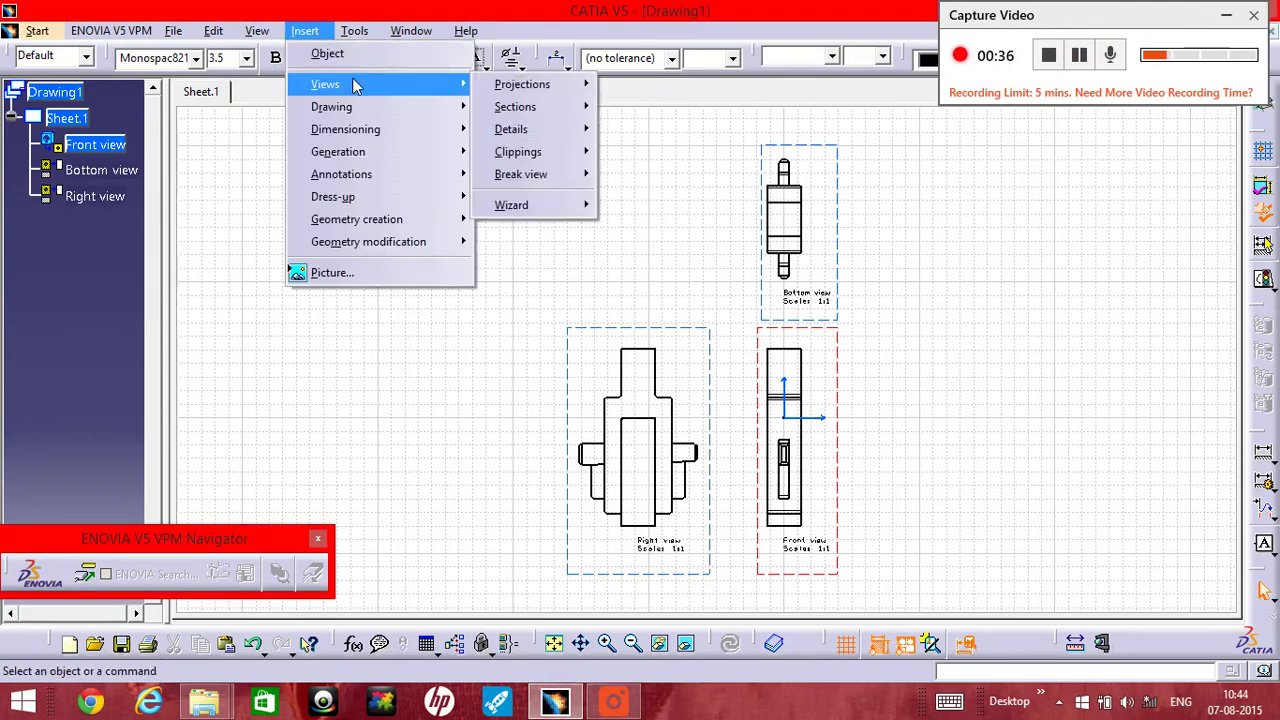
mouse_move(512, 106)
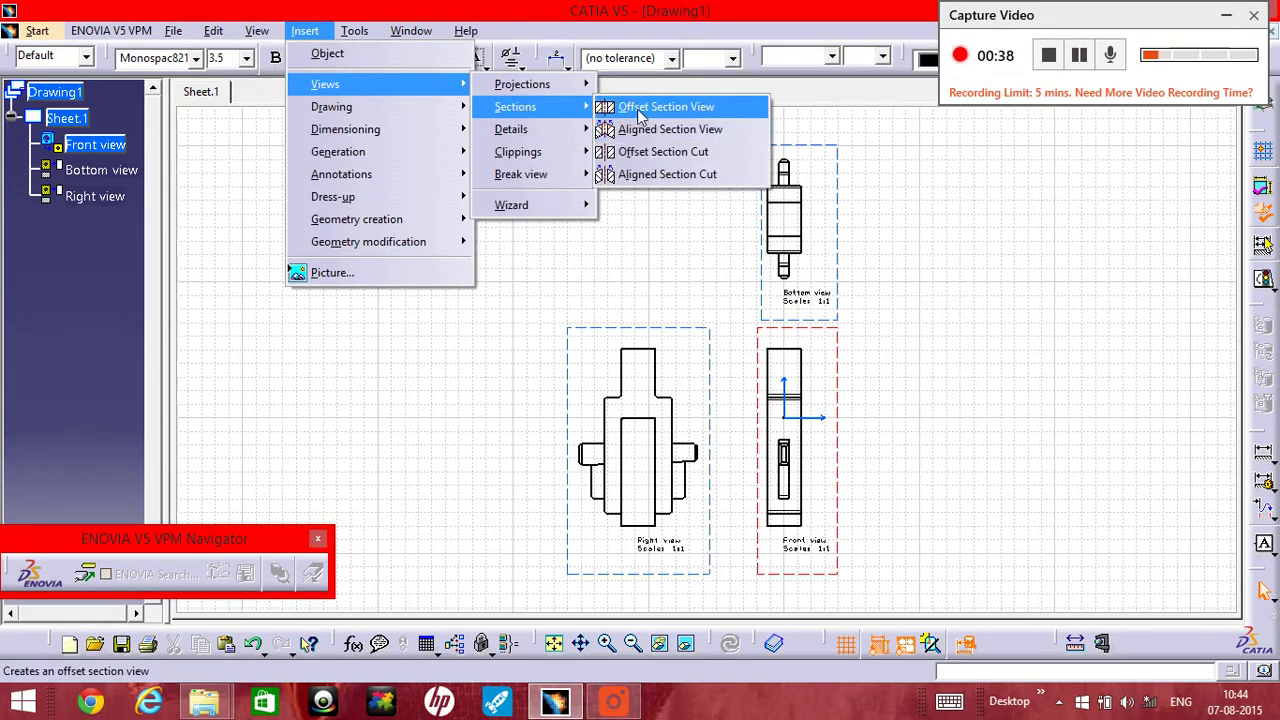
left_click(640, 108)
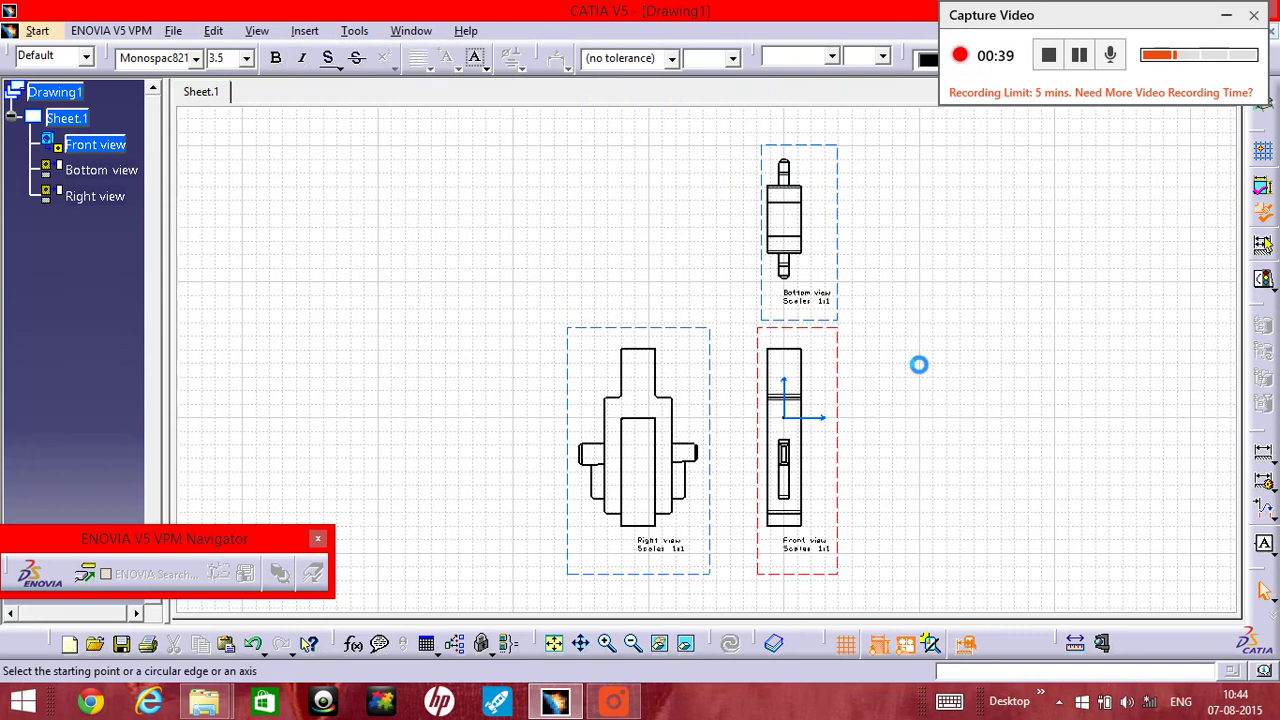
left_click(786, 352)
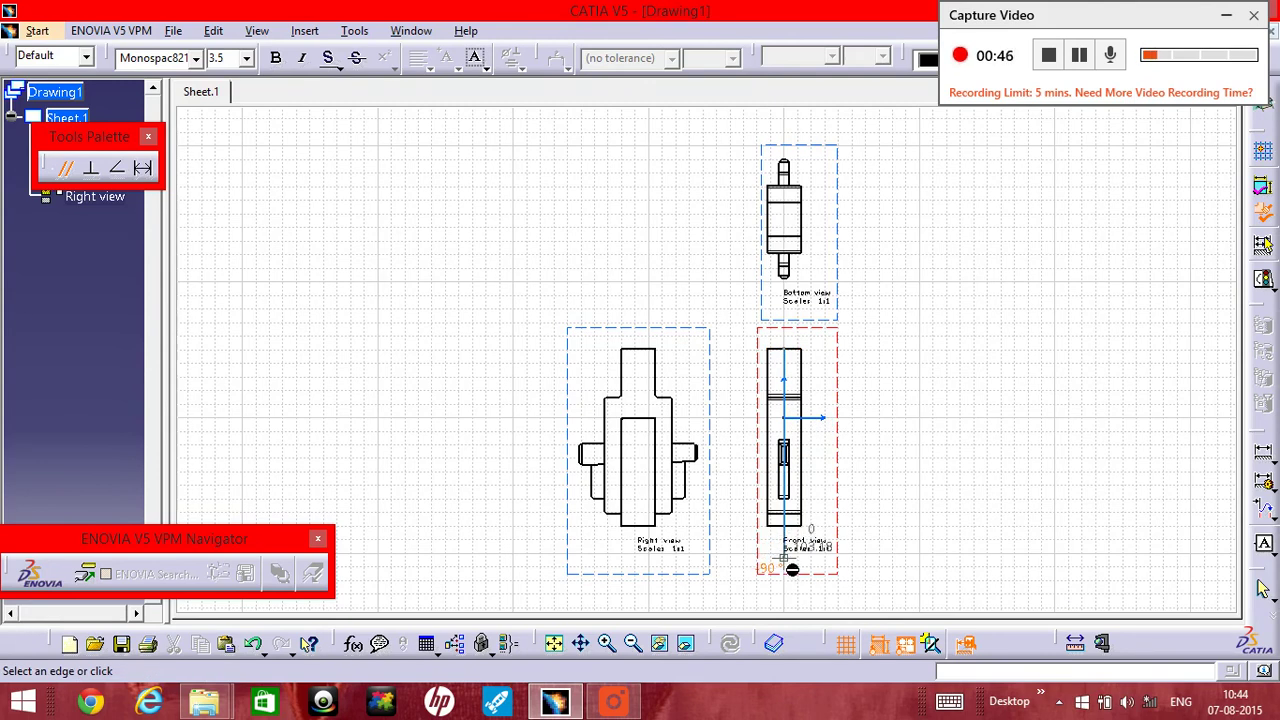
double_click(792, 569)
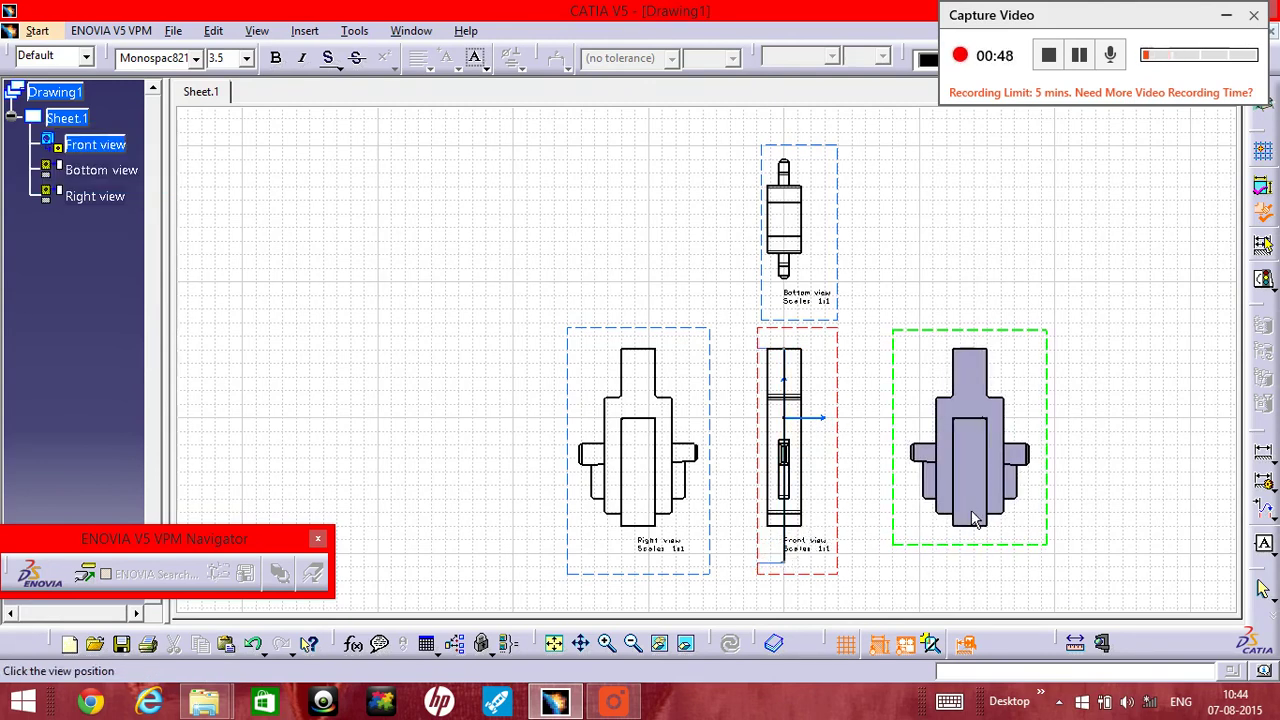
left_click(975, 517)
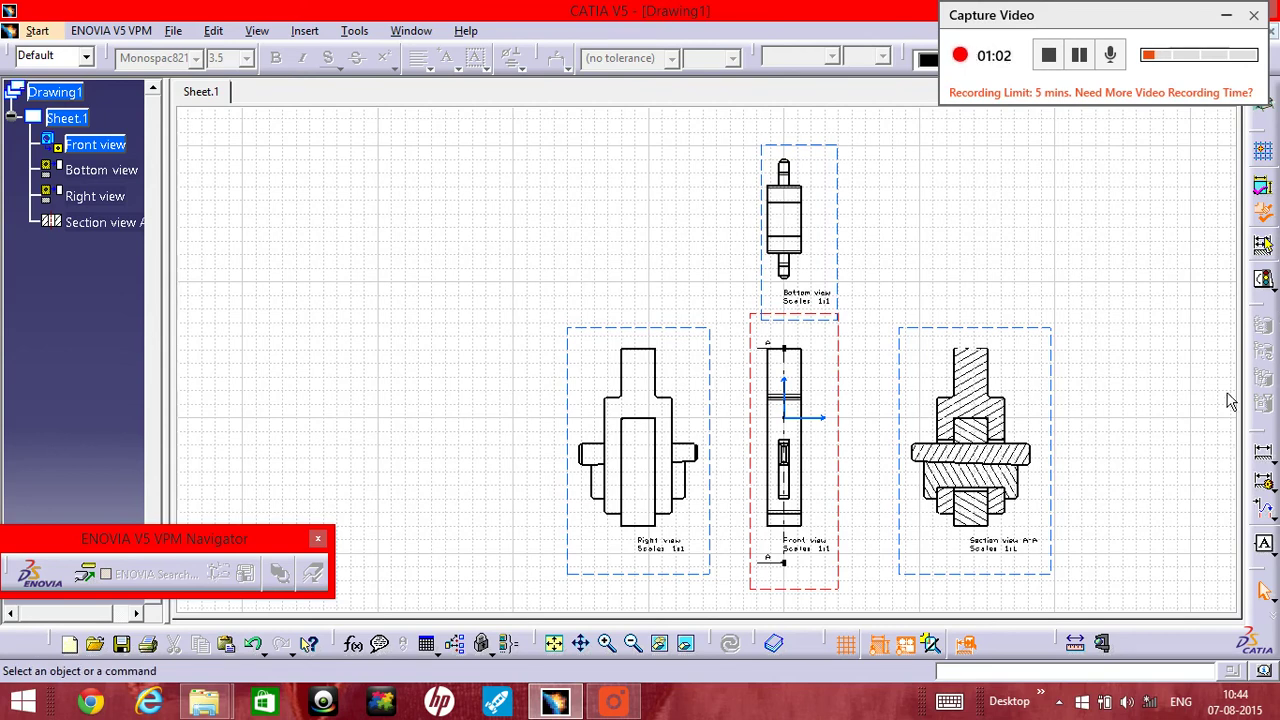
Step: Dimension the width of Part7's upper shank in the section view, placing the dimension above it
left_click(1263, 452)
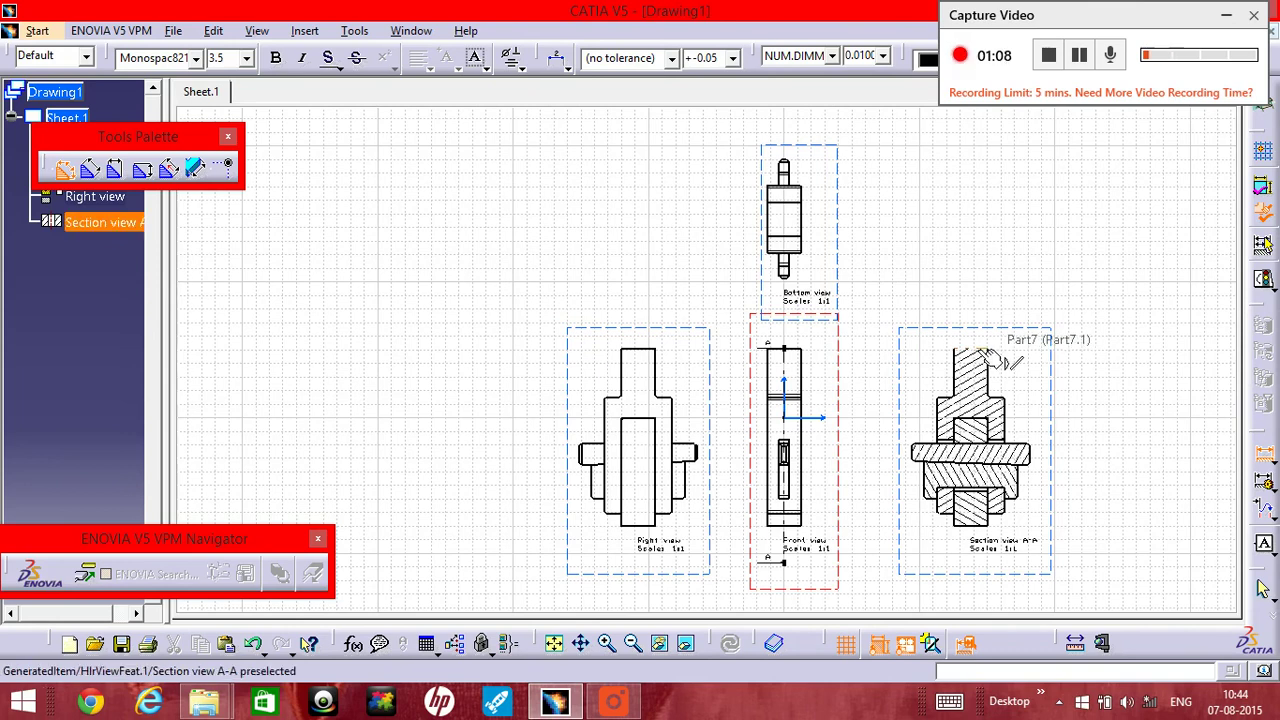
left_click(1013, 363)
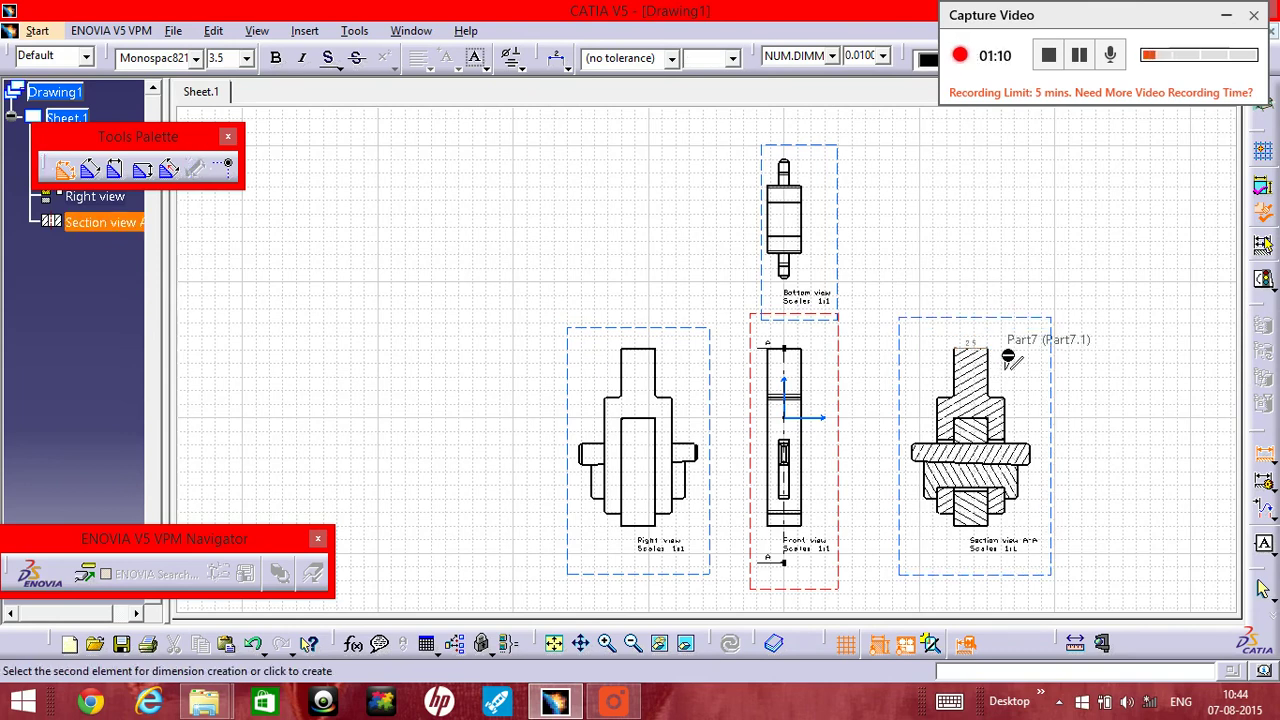
left_click(1012, 343)
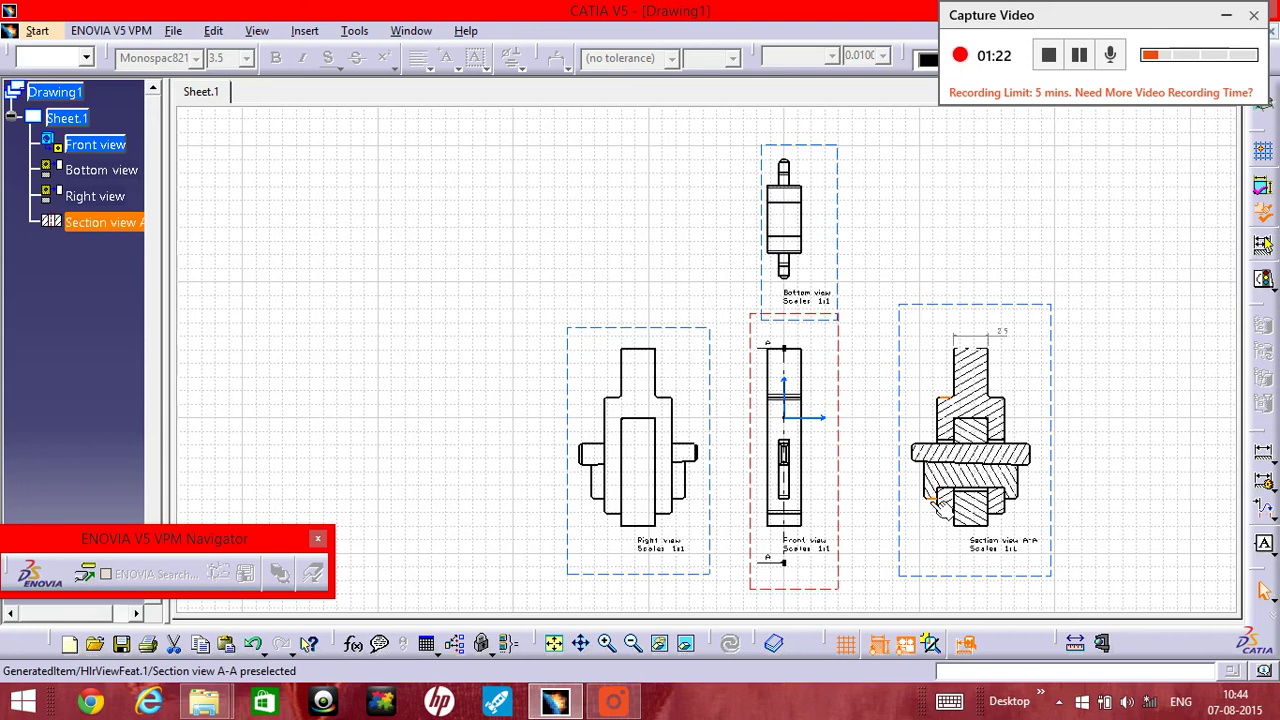
Step: Dimension the vertical distance between Part7's upper shoulder and the cotter's lower edge, placing it beside the section view
left_click(948, 435)
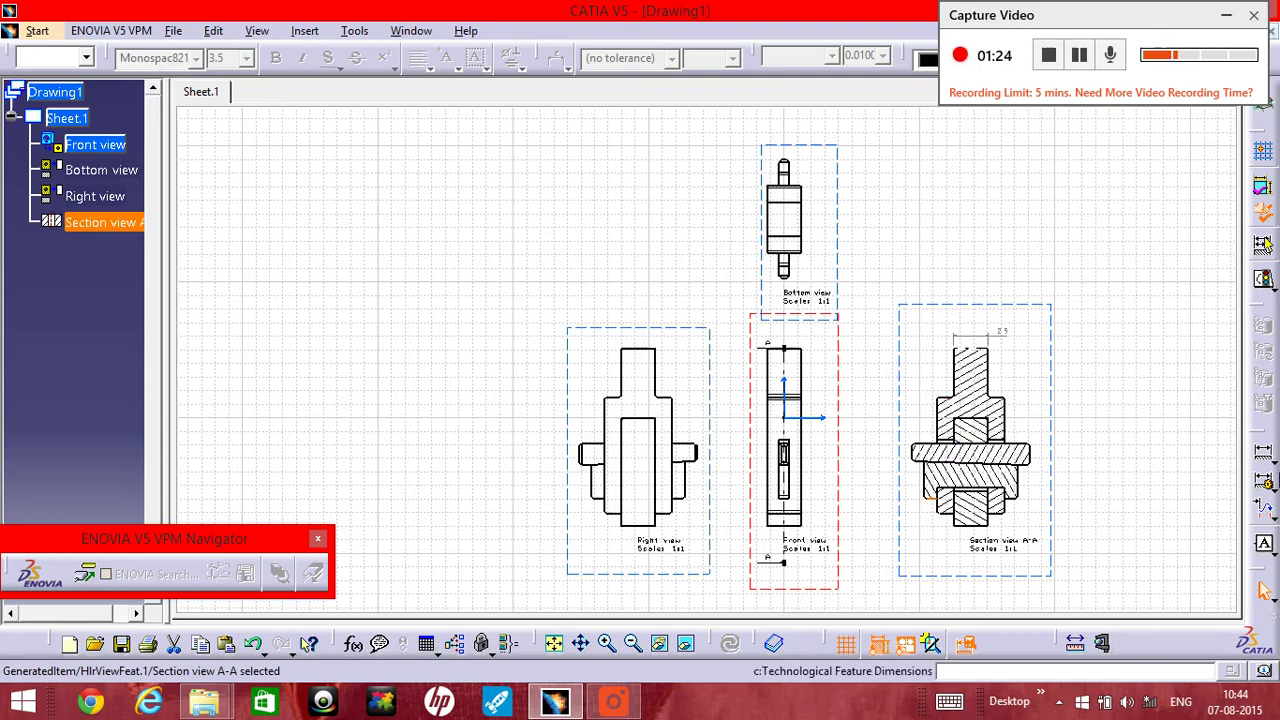
left_click(1270, 460)
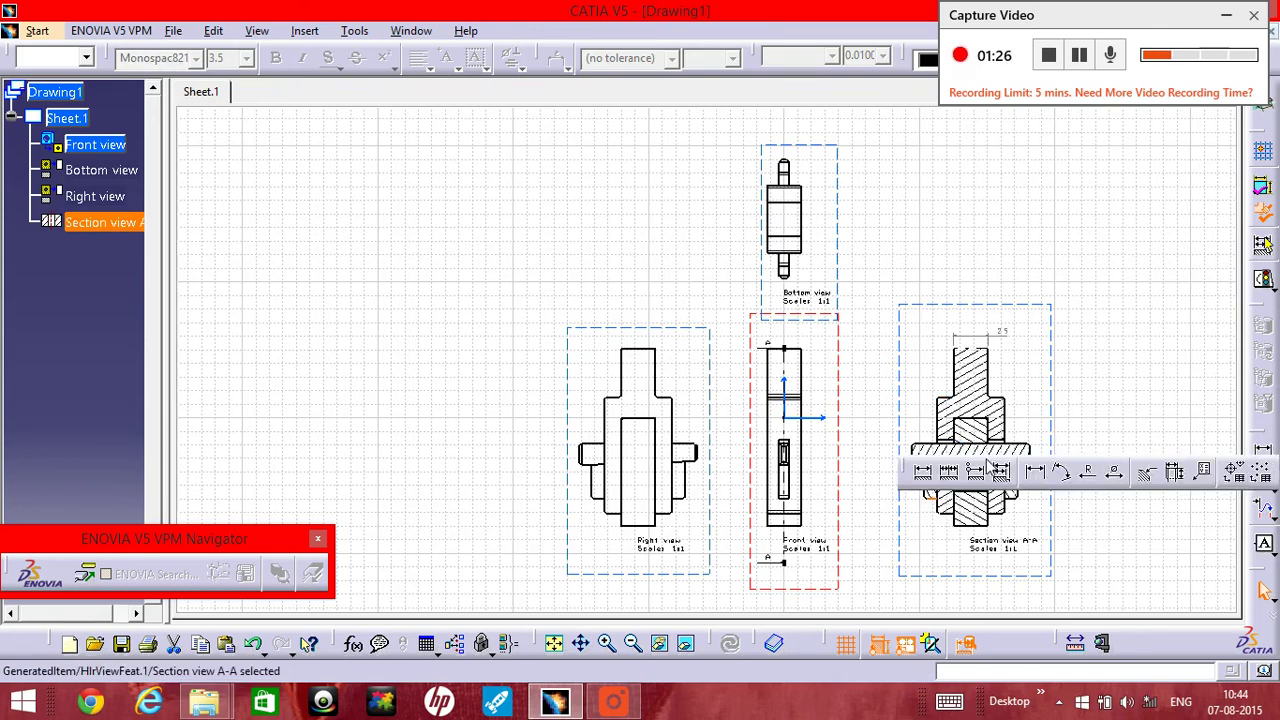
left_click(929, 482)
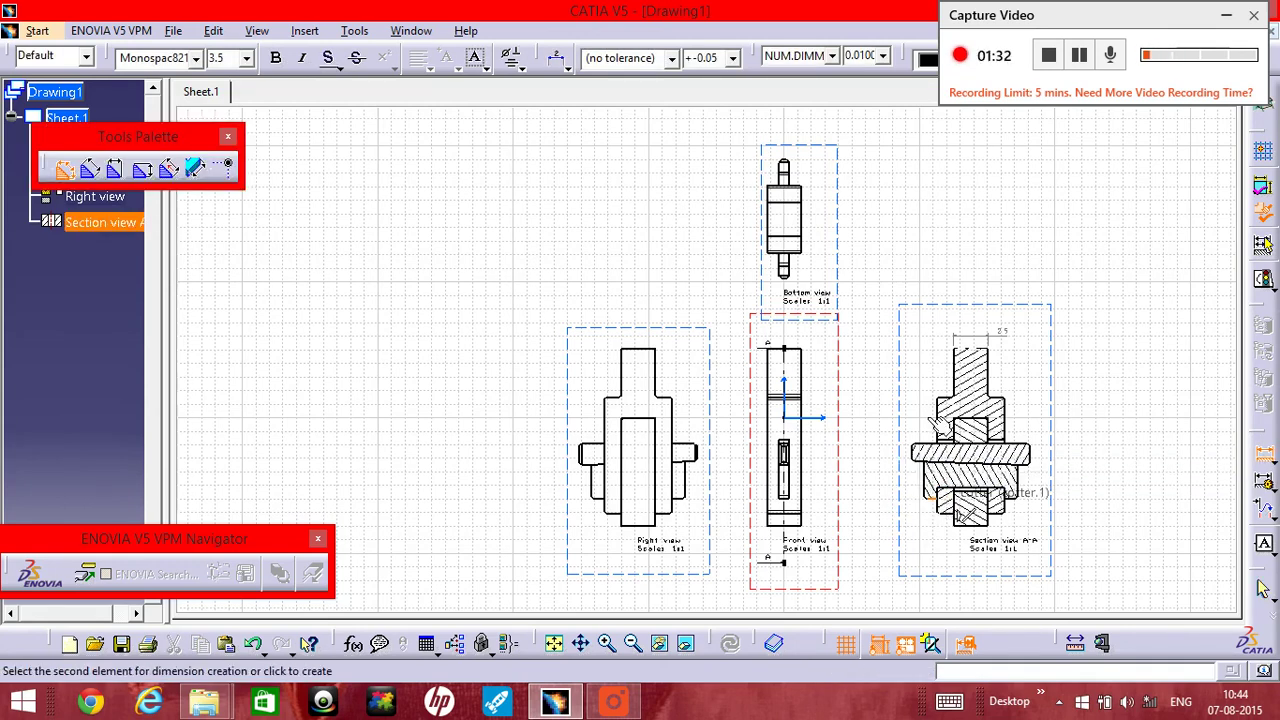
left_click(960, 408)
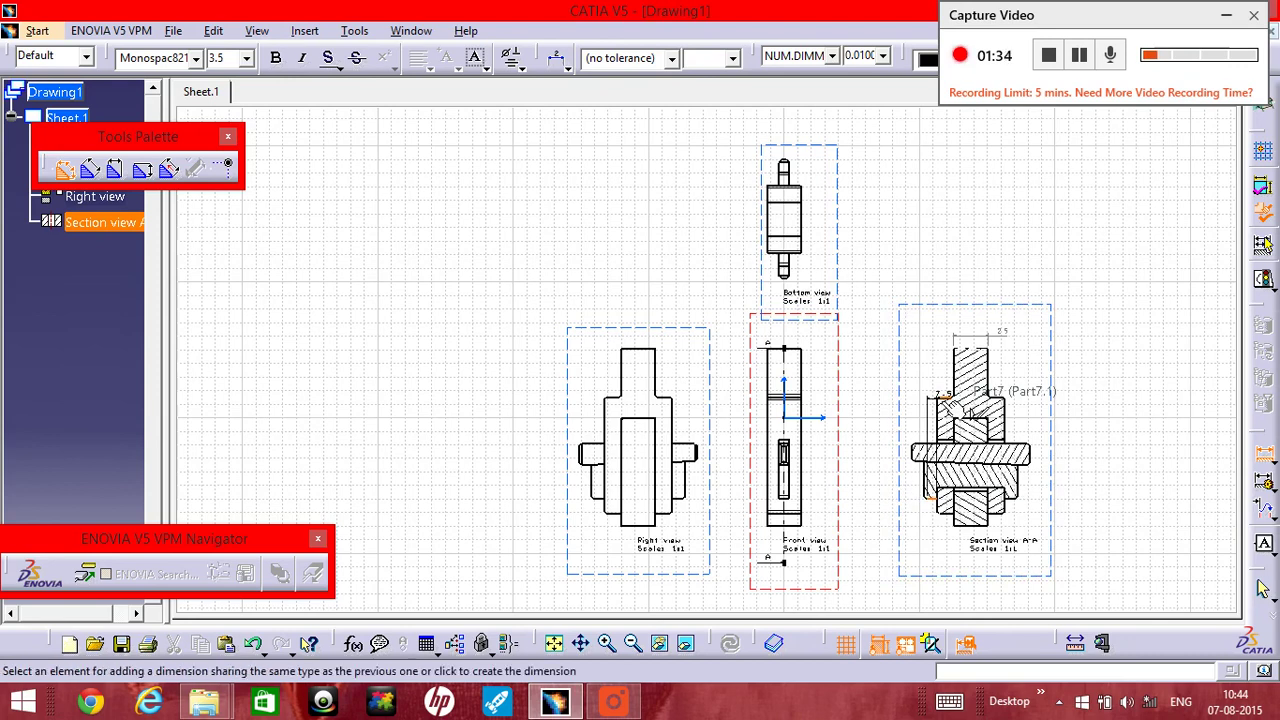
left_click(912, 445)
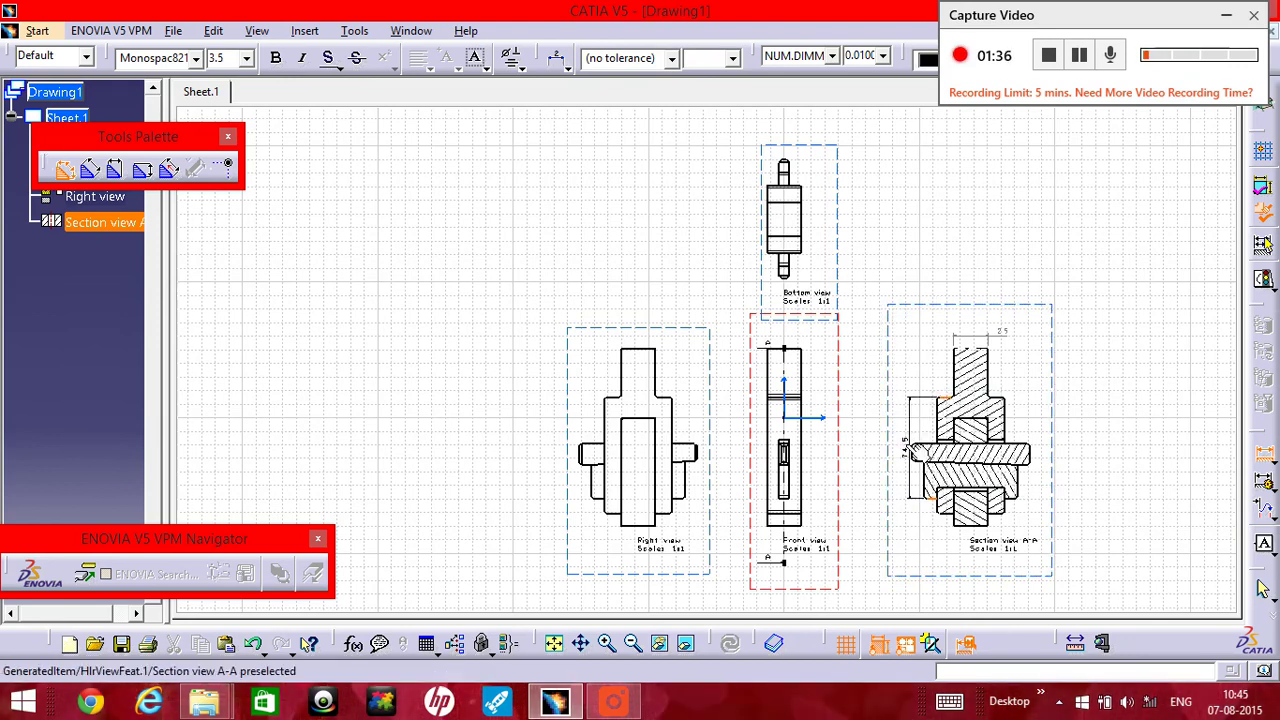
left_click(914, 445)
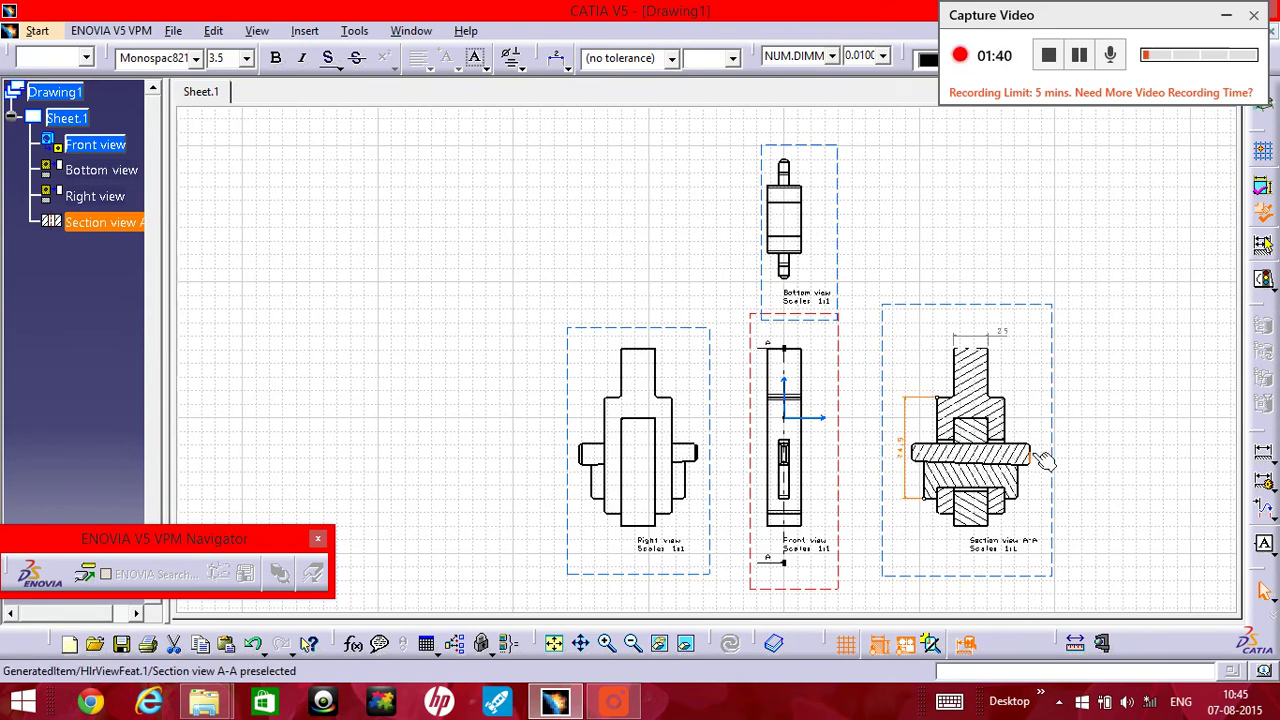
Step: Dimension the overall length of the gib between its two end edges, placing the dimension above the section view
left_click(1264, 453)
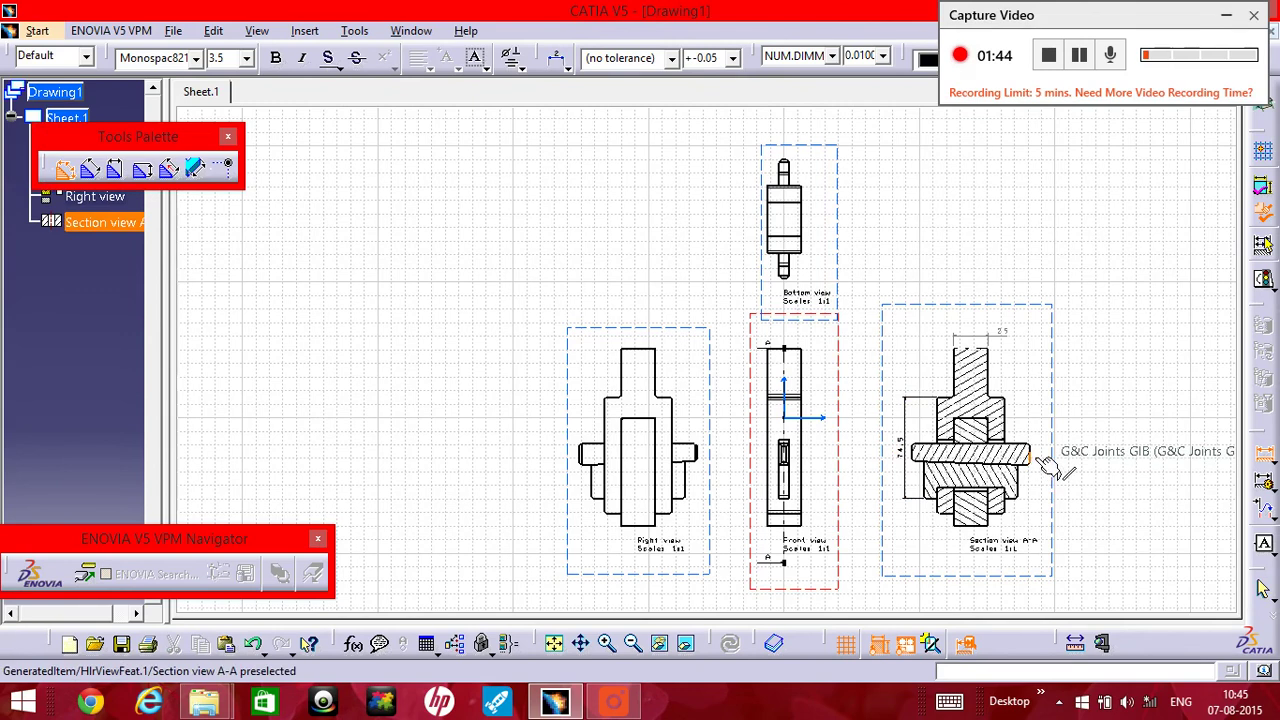
left_click(1038, 460)
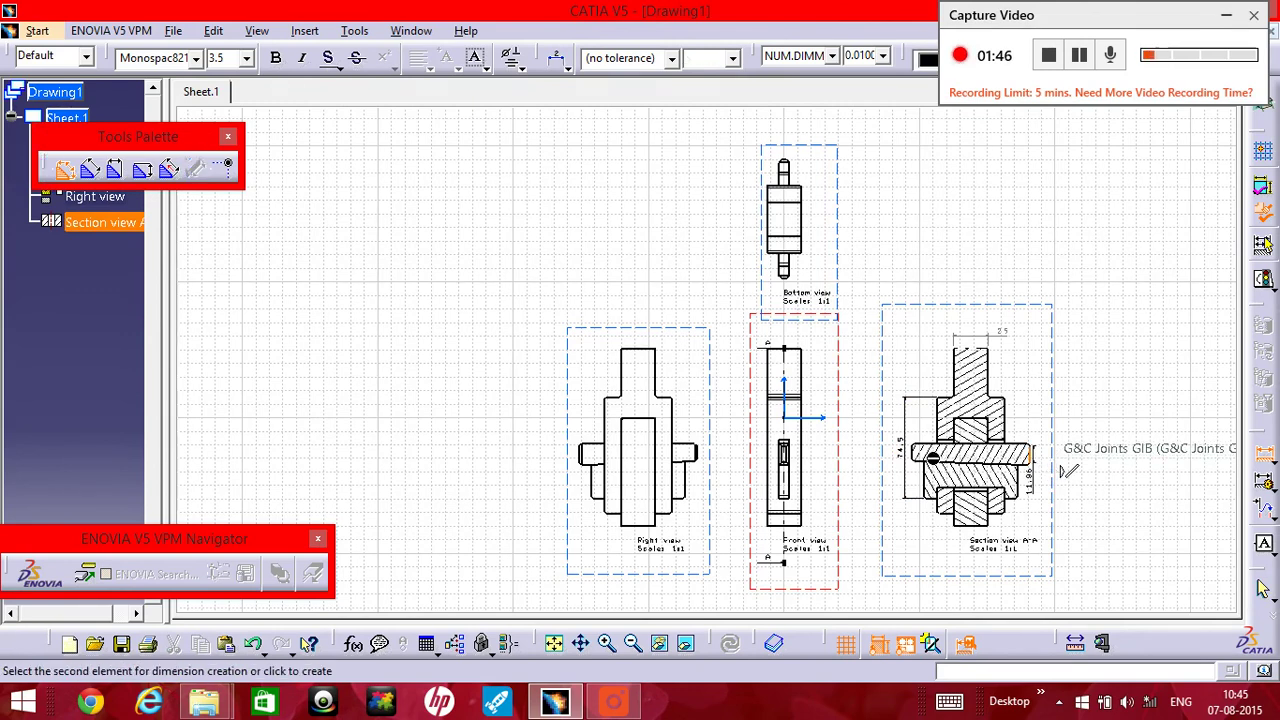
left_click(938, 420)
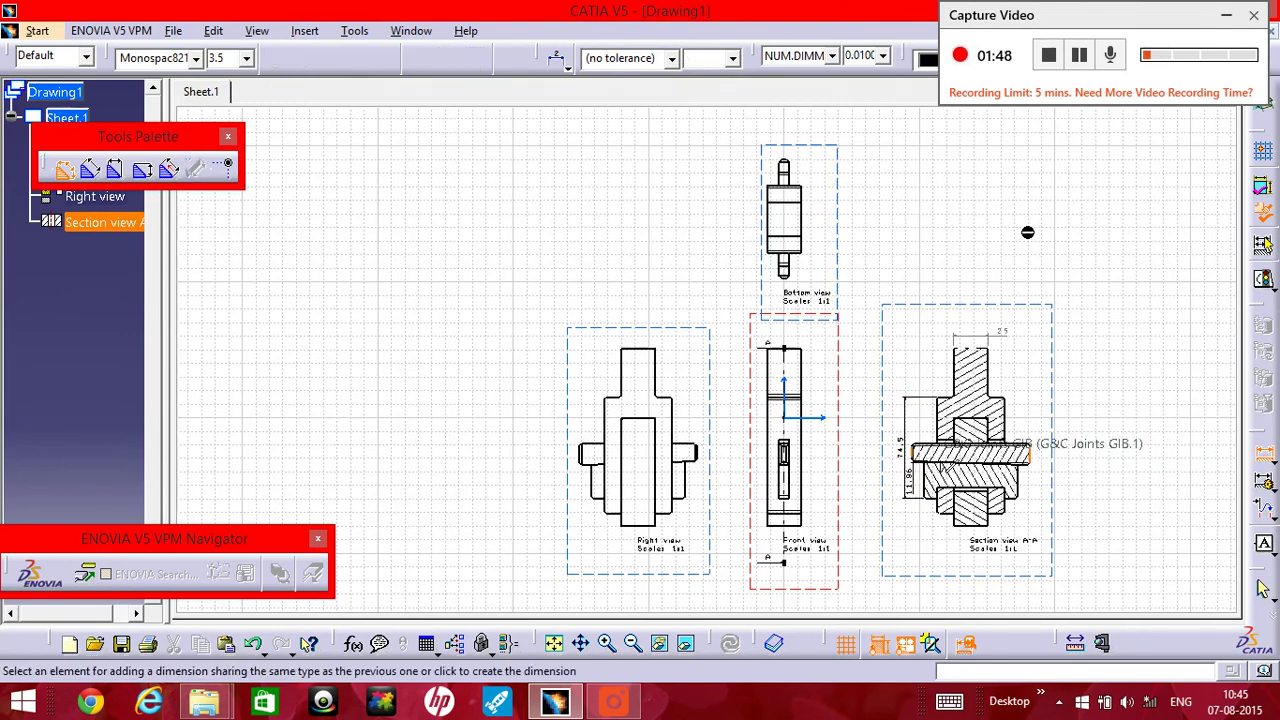
left_click(1031, 288)
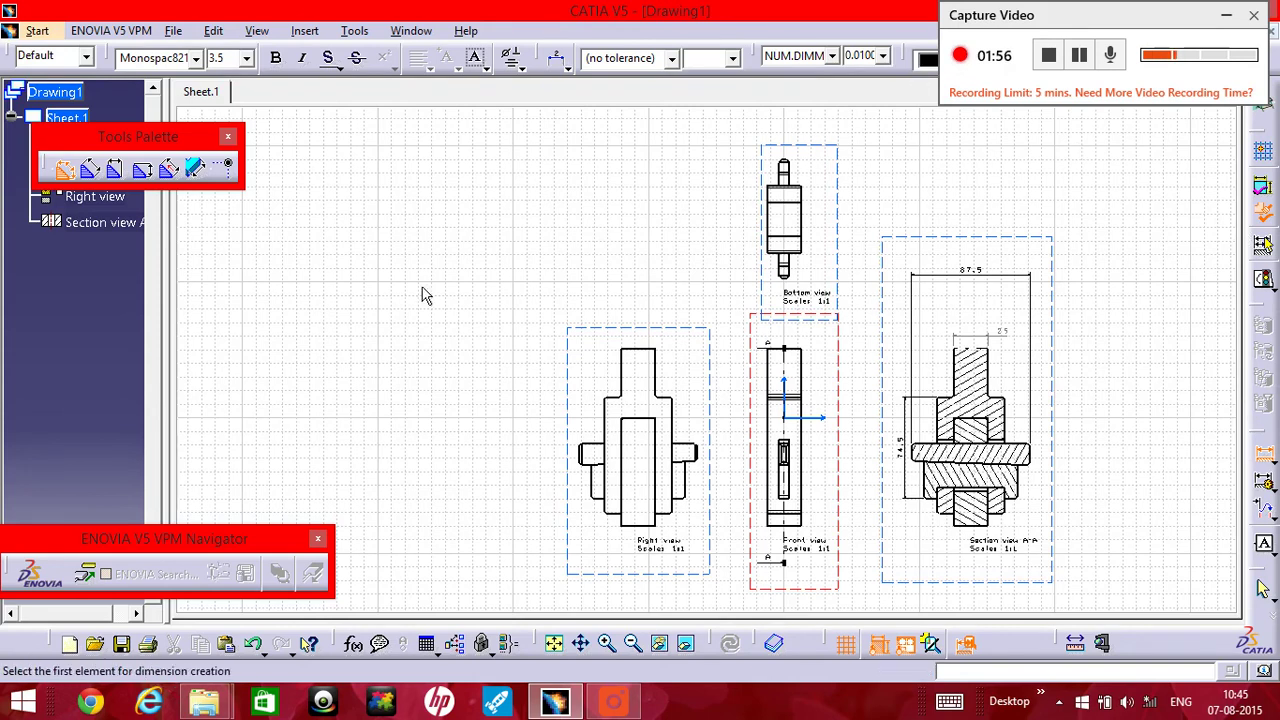
Step: Start an isometric view of G&C Assembly.CATProduct, using Part7's large flat face in the assembly as the reference
left_click(315, 32)
mouse_move(423, 94)
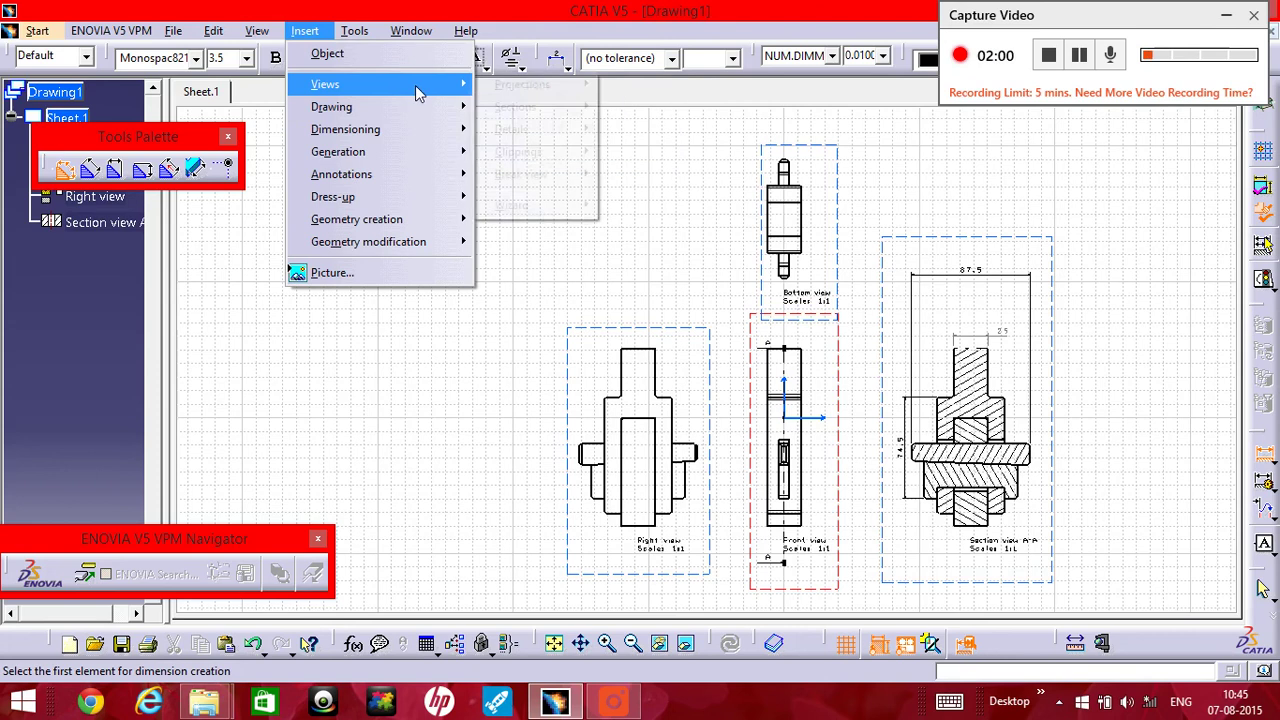
mouse_move(512, 88)
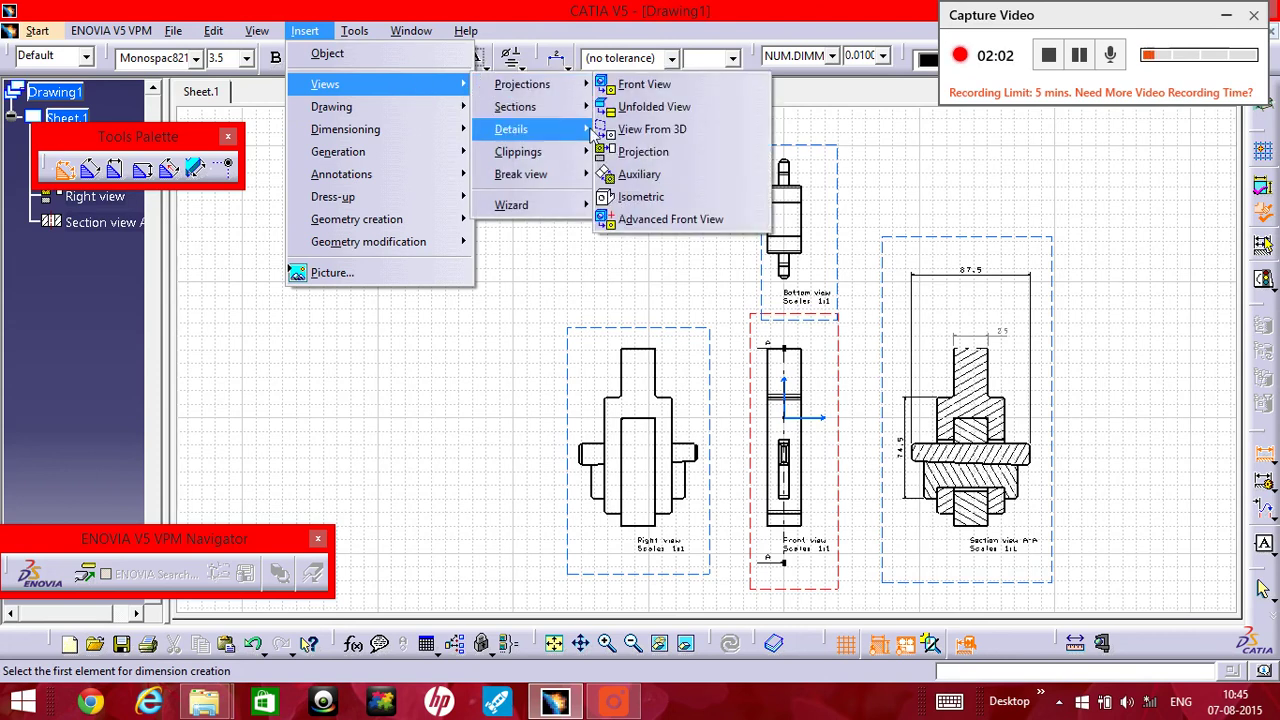
left_click(630, 197)
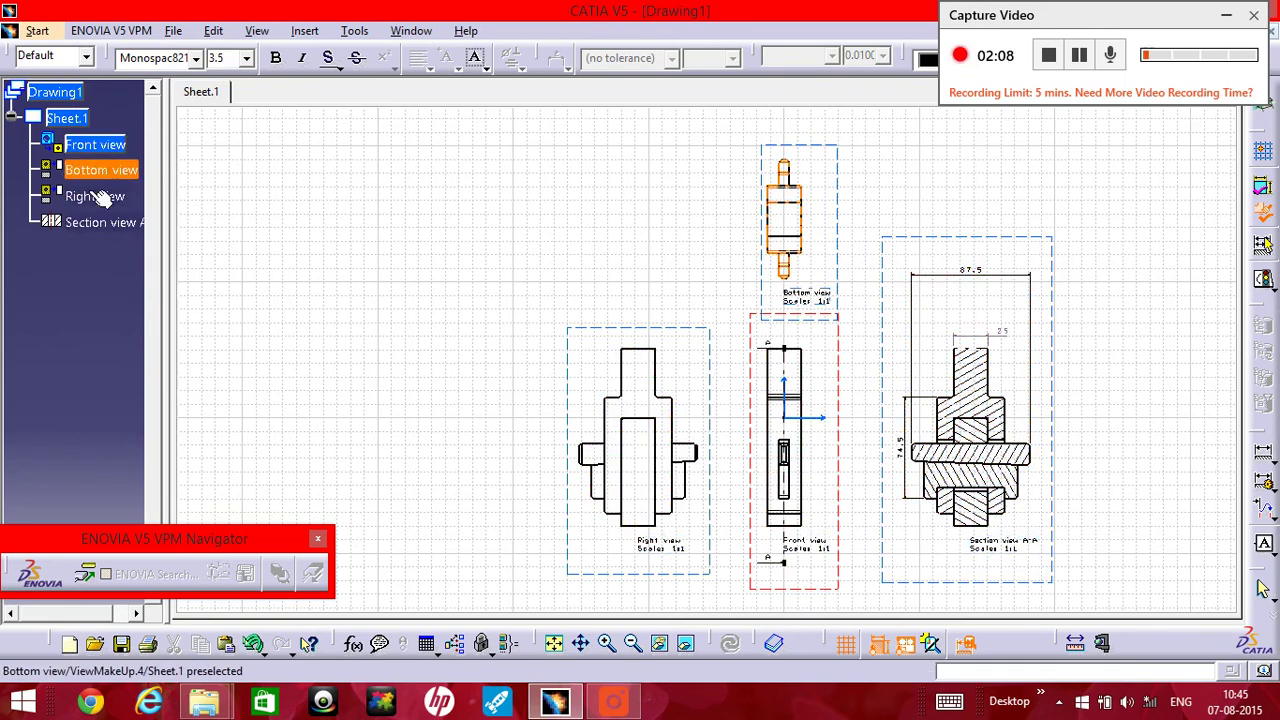
left_click(411, 31)
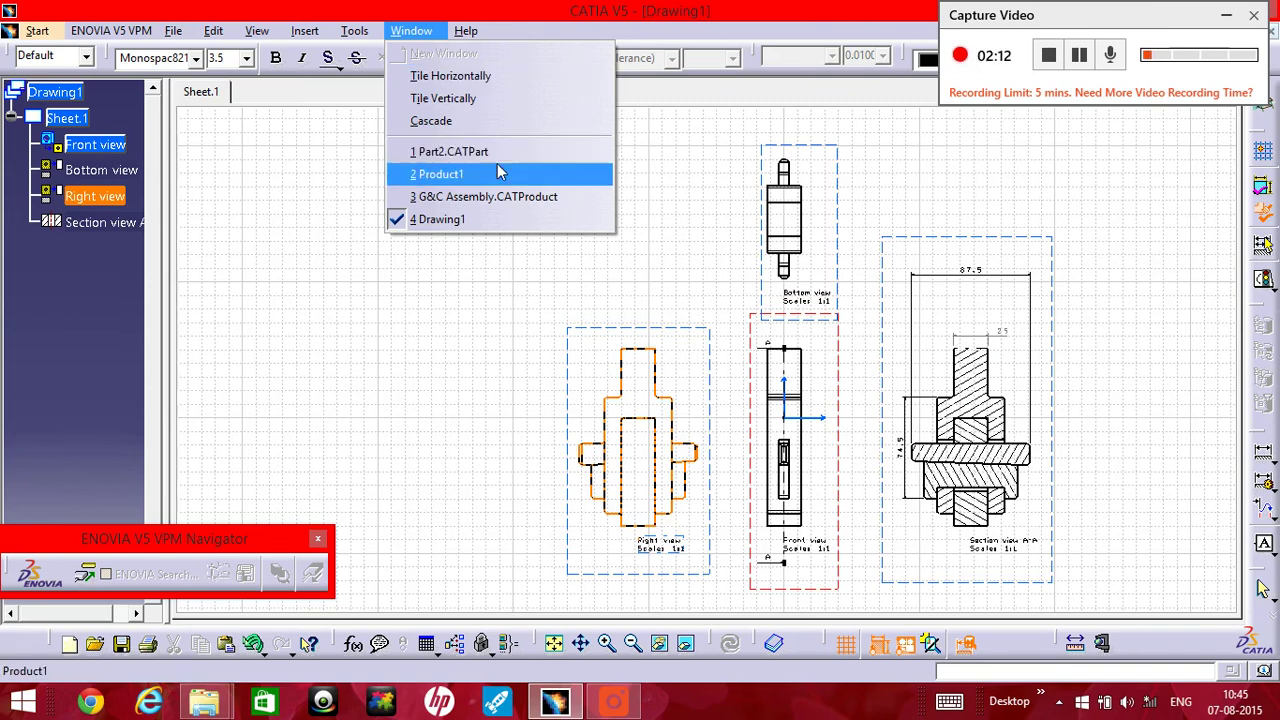
left_click(508, 196)
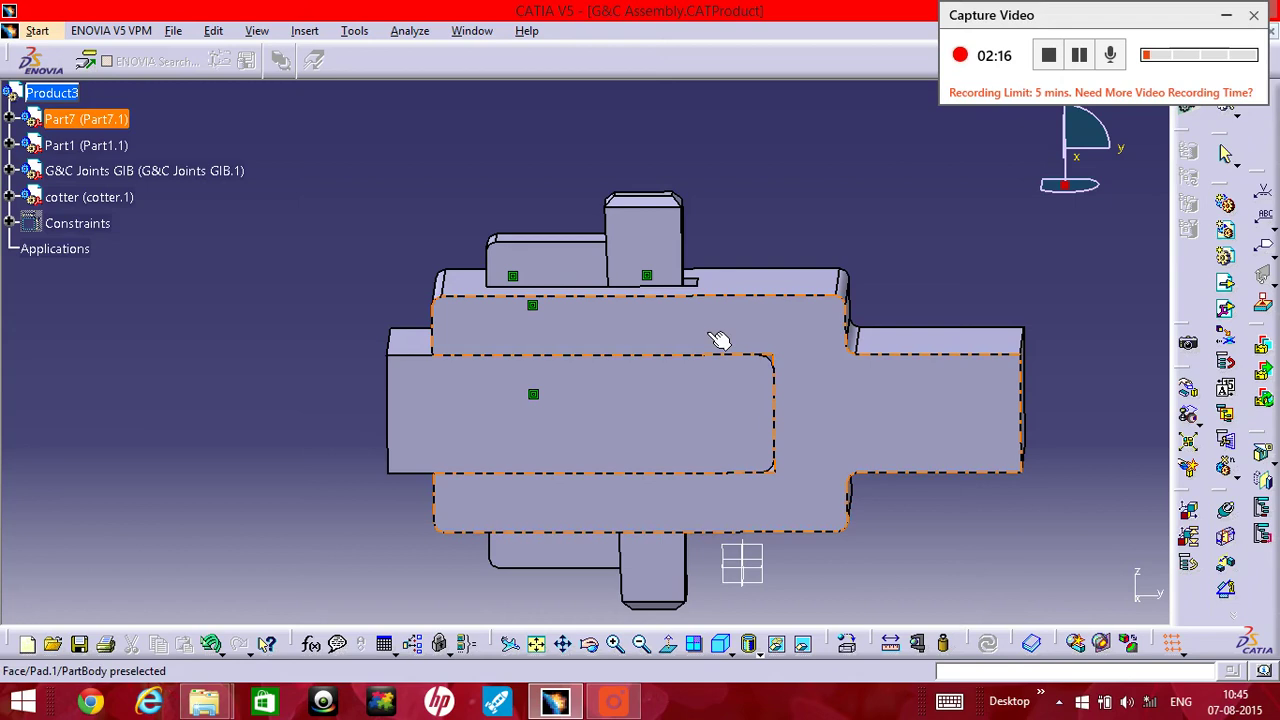
left_click(721, 343)
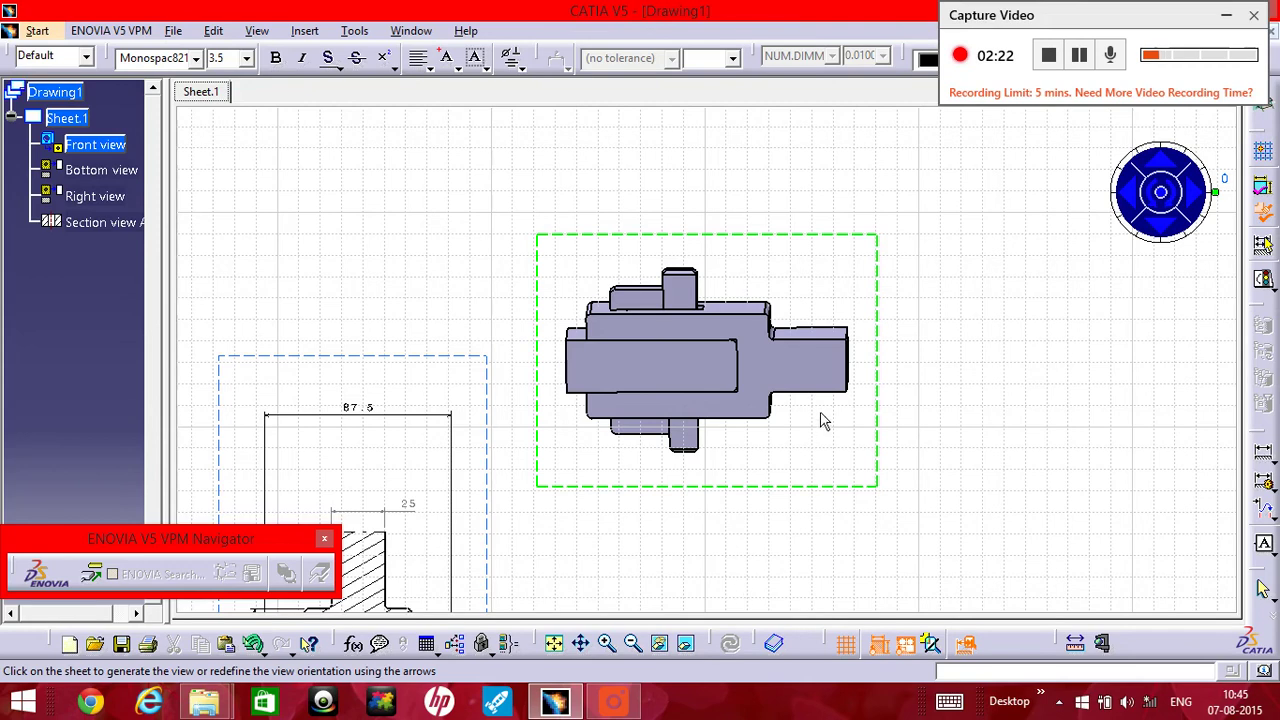
Step: Try rotating the isometric view preview through several other orientations
left_click(1140, 198)
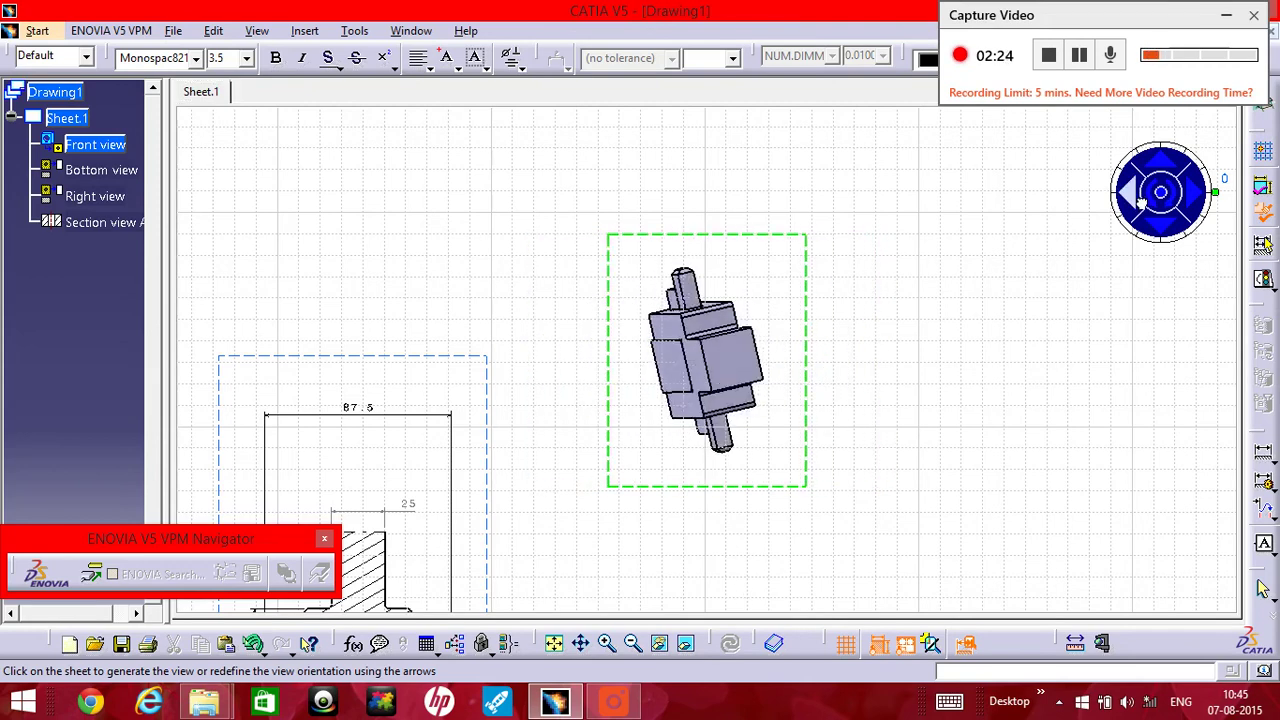
left_click(1186, 227)
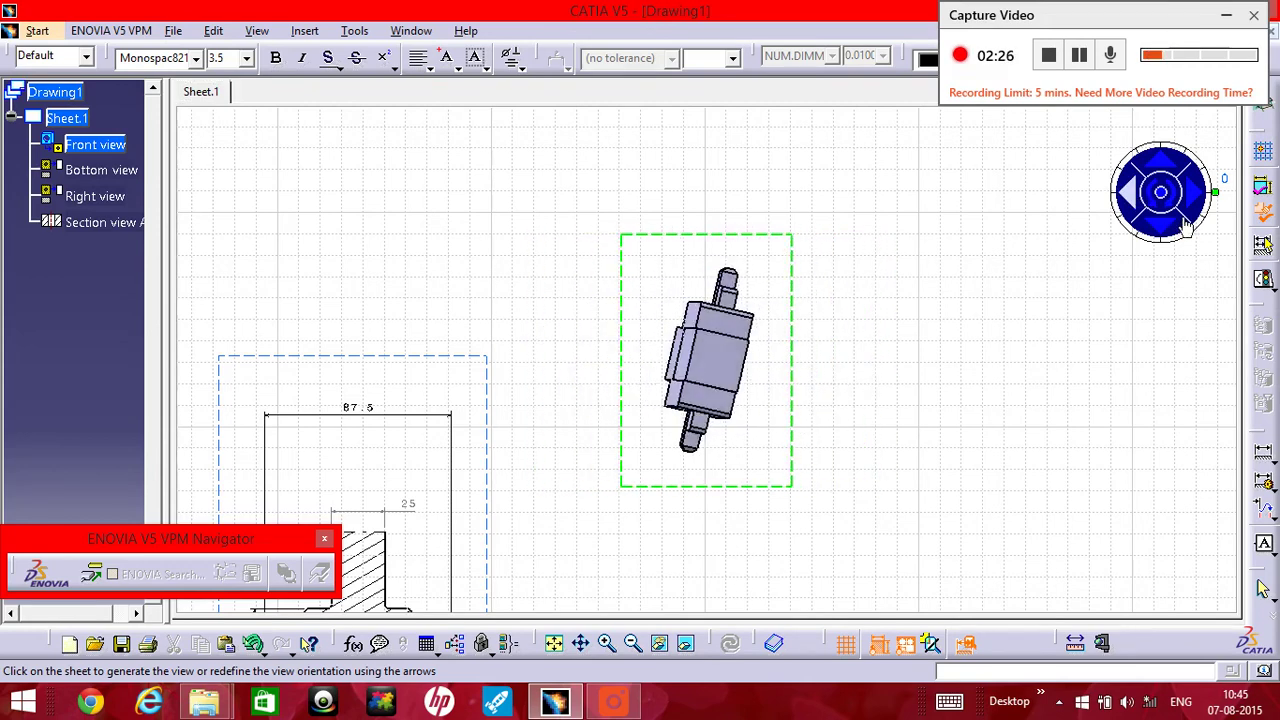
left_click(1175, 178)
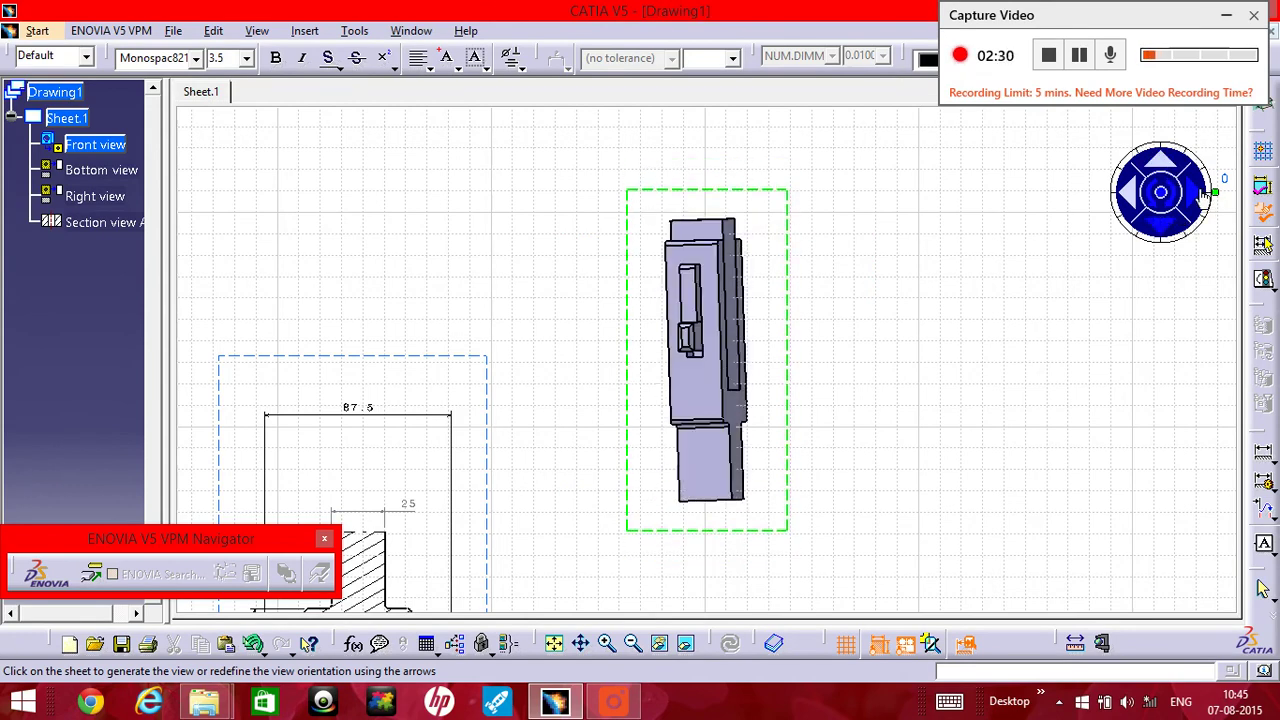
left_click(1184, 228)
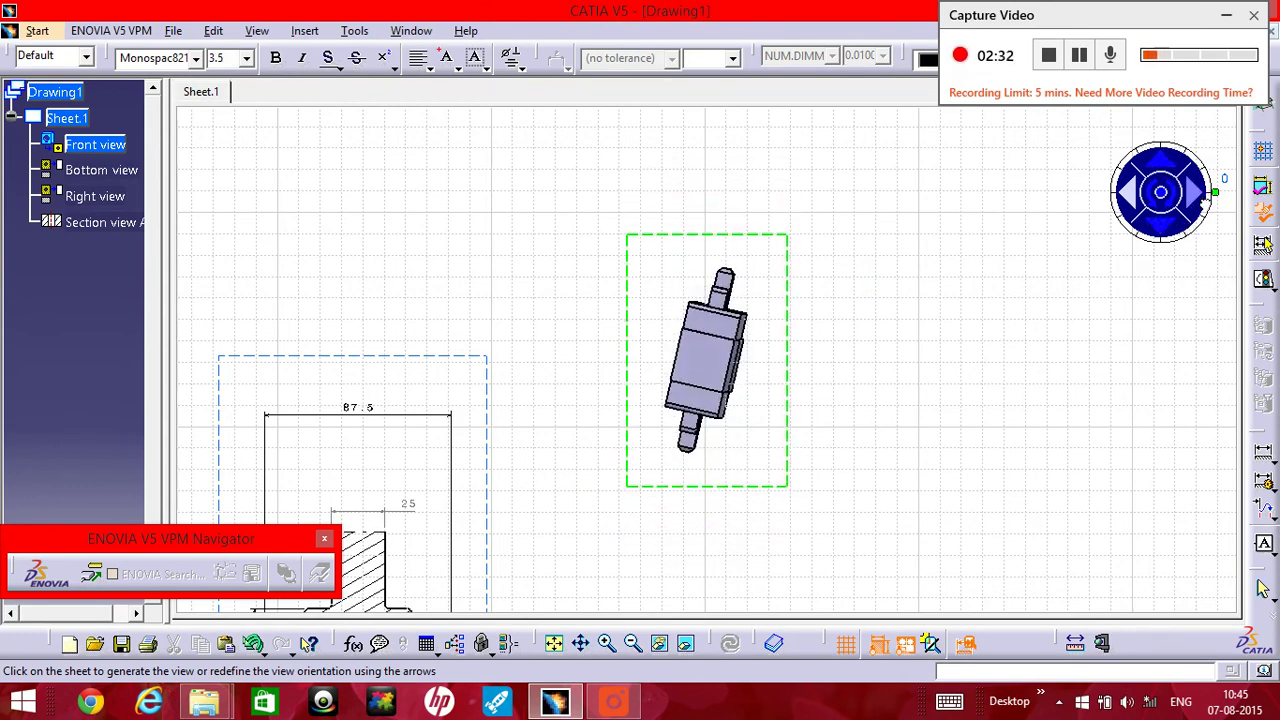
left_click(1206, 201)
left_click(1206, 197)
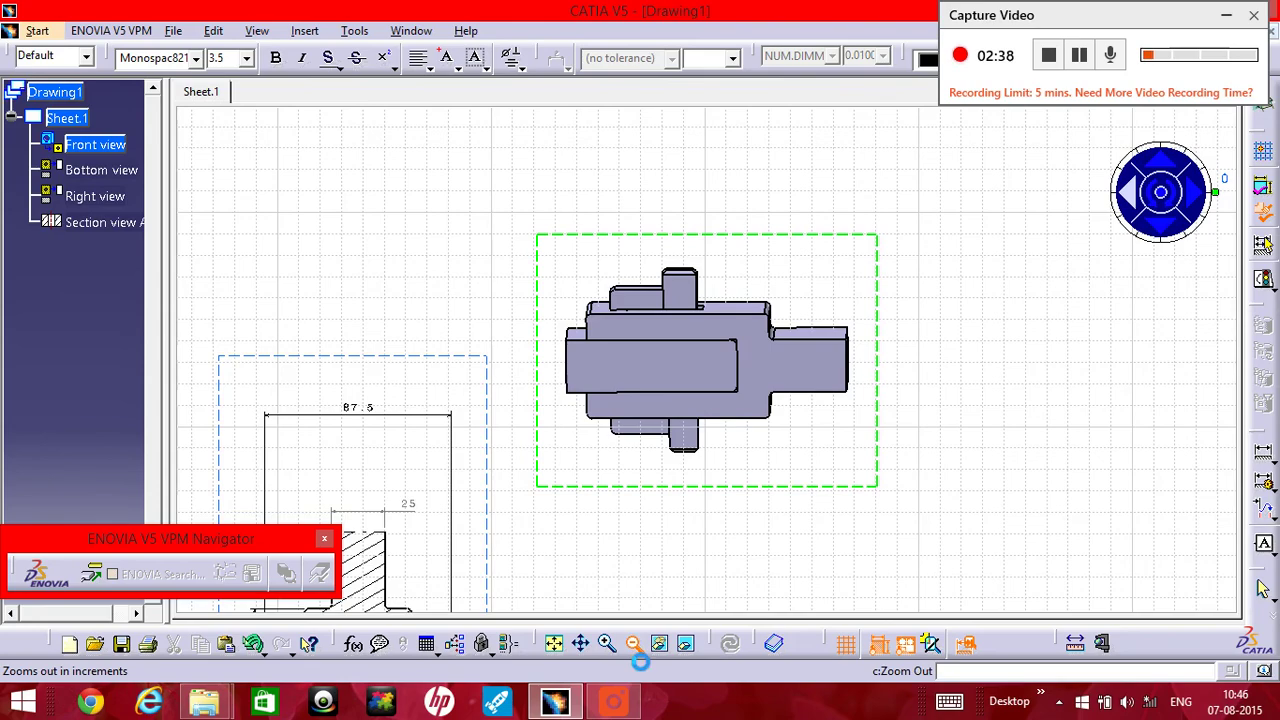
Step: Generate the isometric view on the sheet, in the free area above and to the right of the section view
left_click(633, 643)
left_click(633, 643)
left_click(633, 643)
left_click(633, 643)
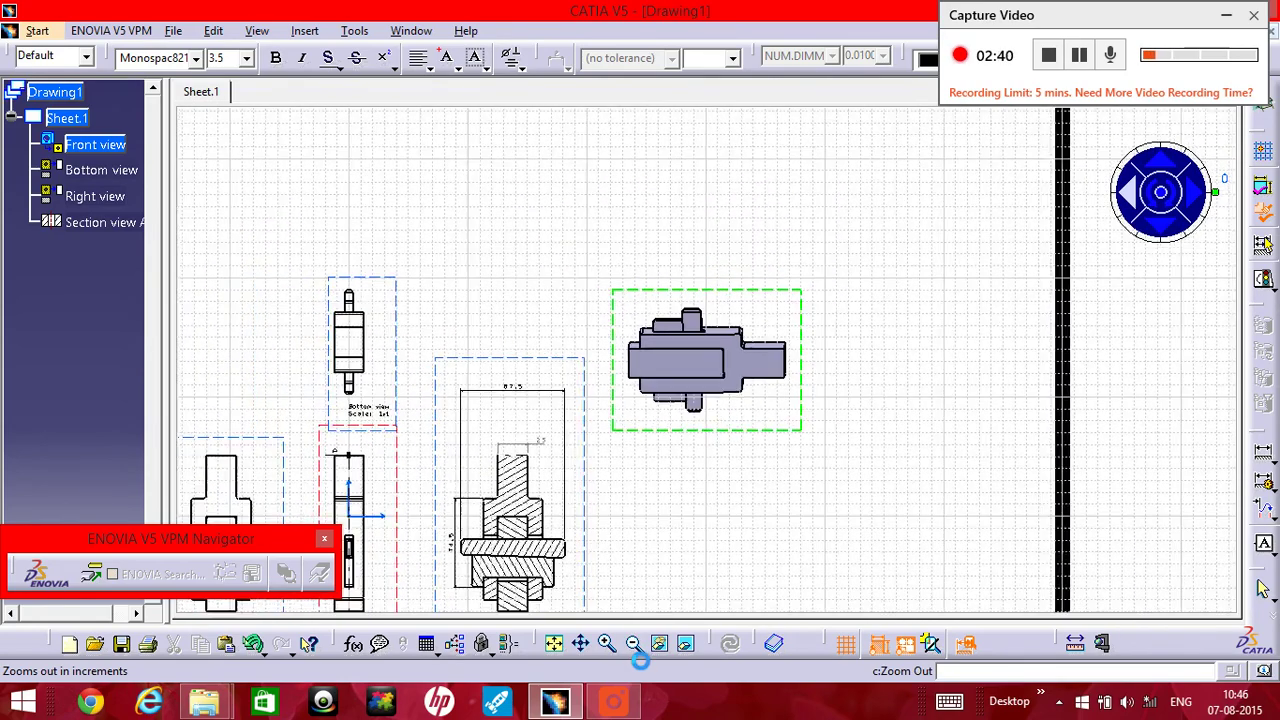
left_click(634, 645)
left_click(634, 645)
left_click(634, 645)
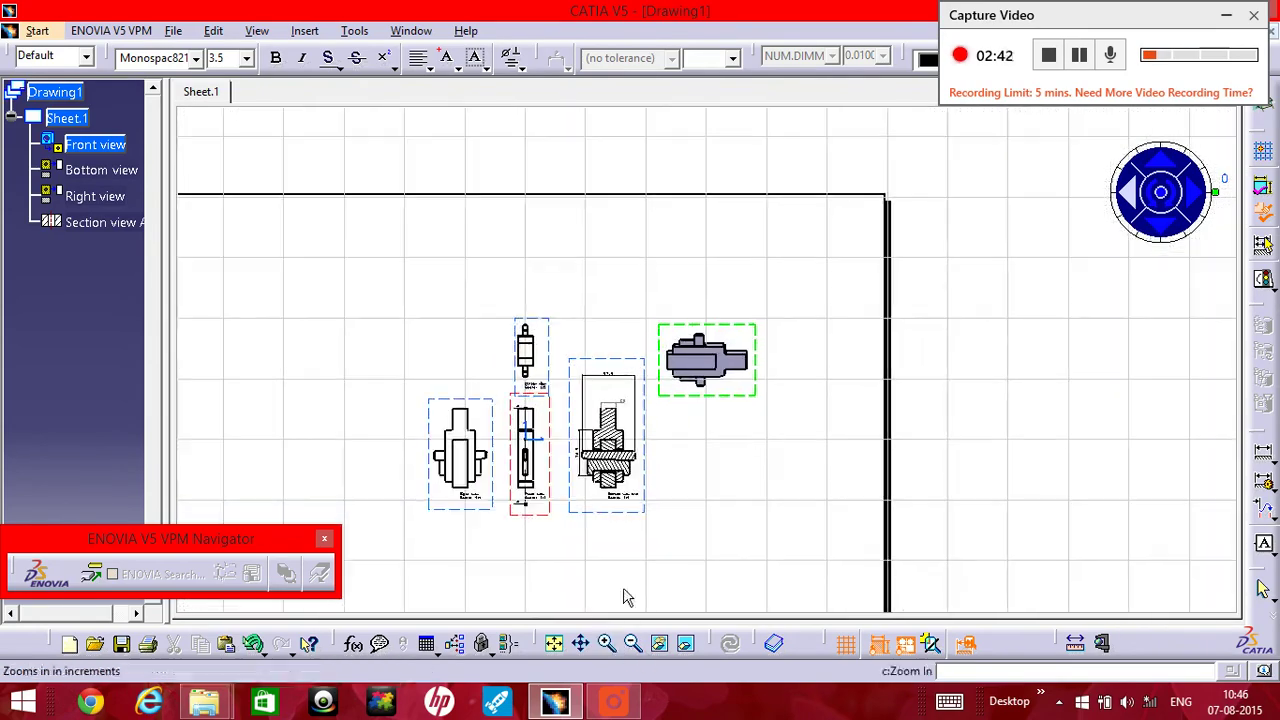
left_click(606, 643)
left_click(606, 643)
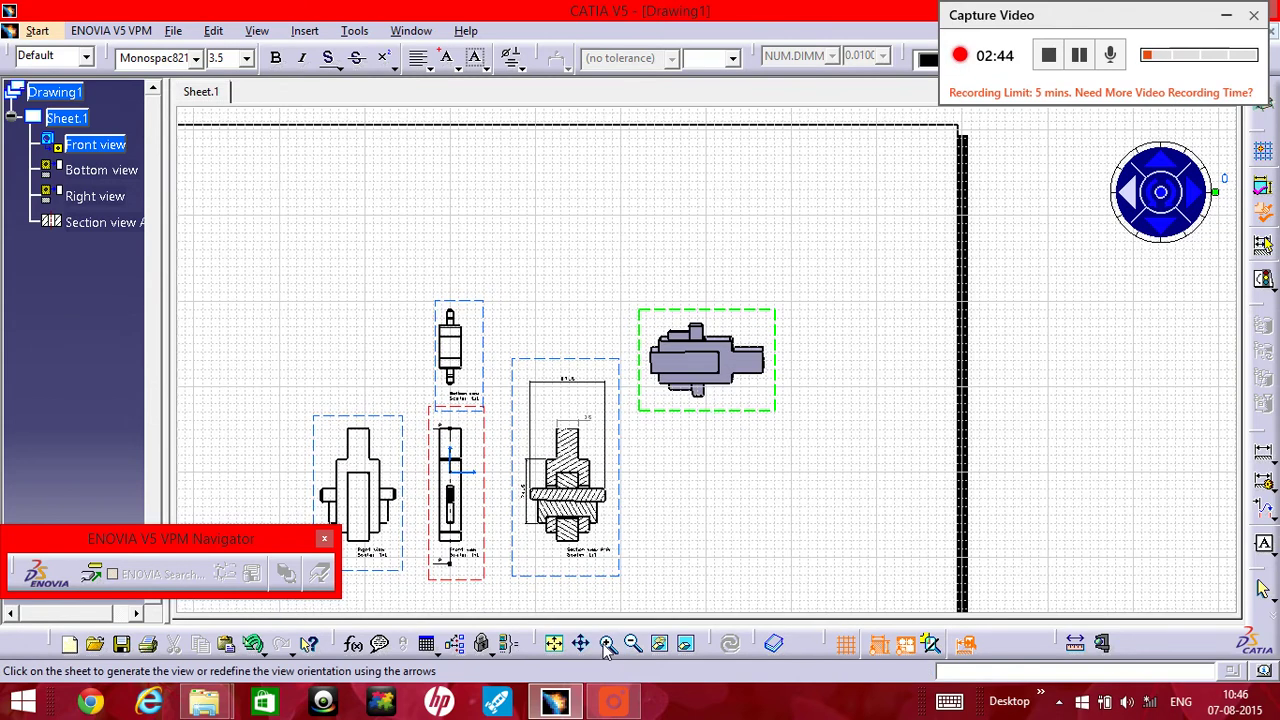
left_click_drag(710, 382, 527, 300)
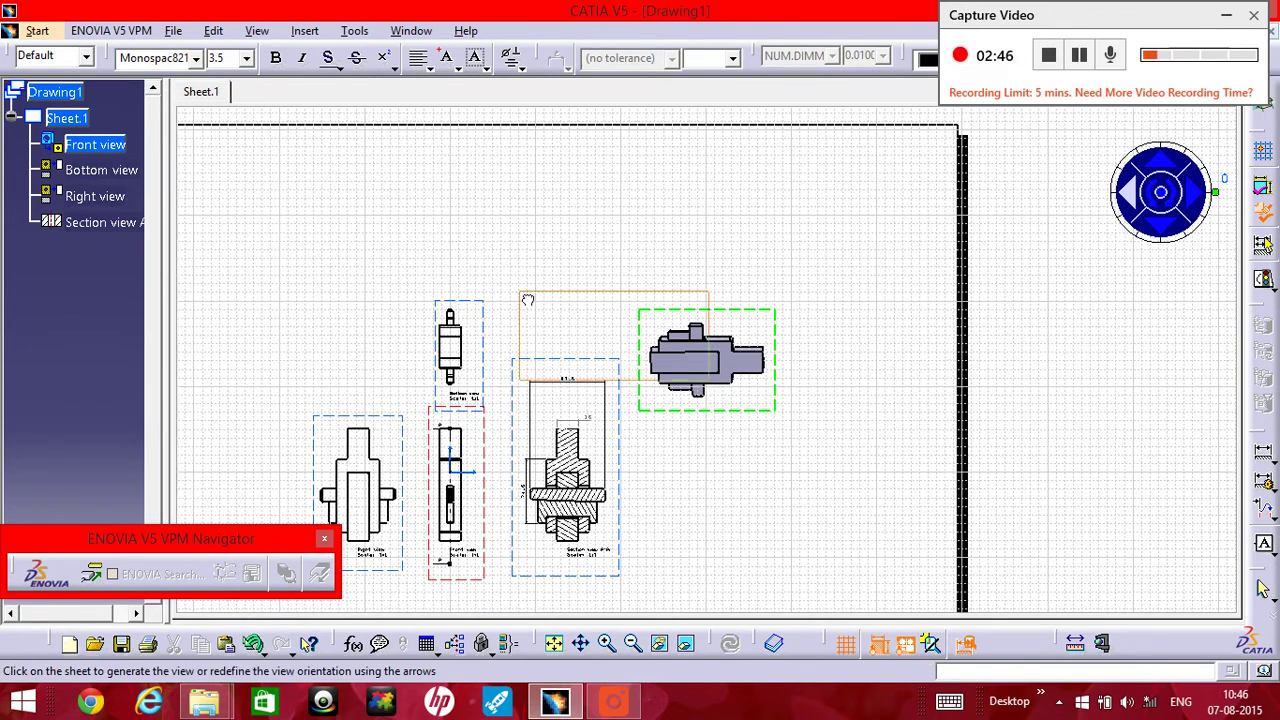
left_click(527, 300)
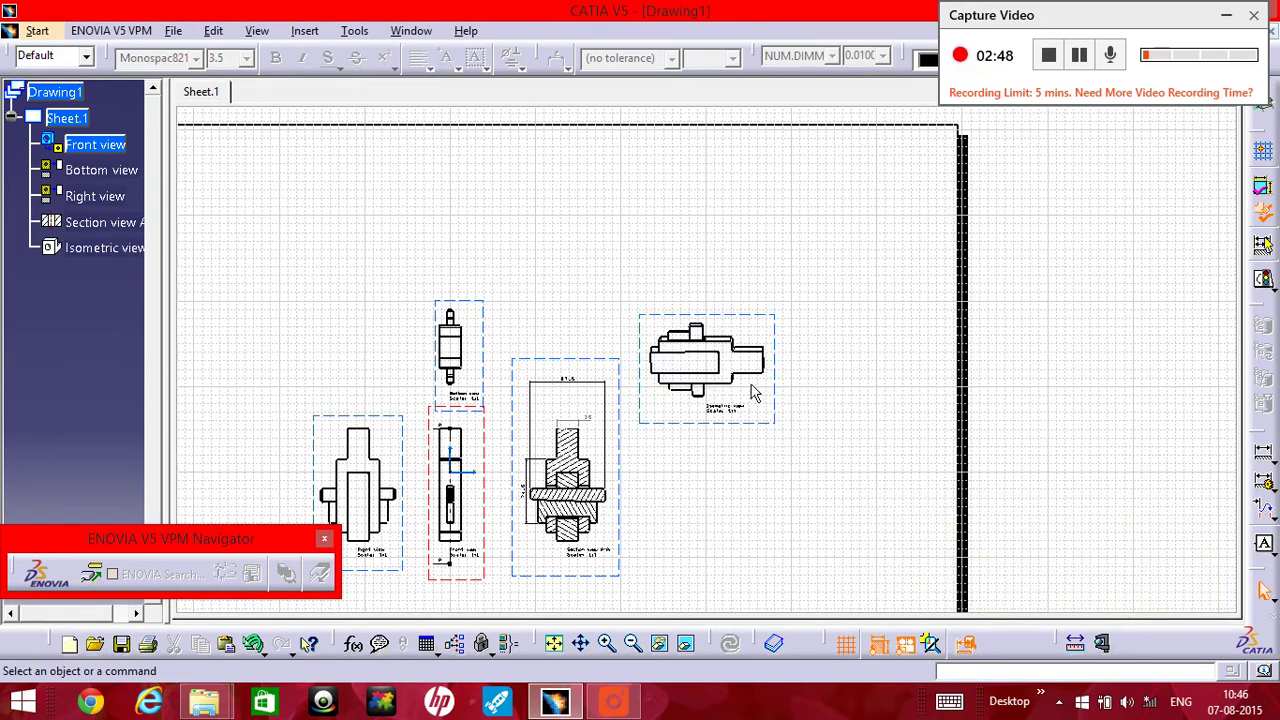